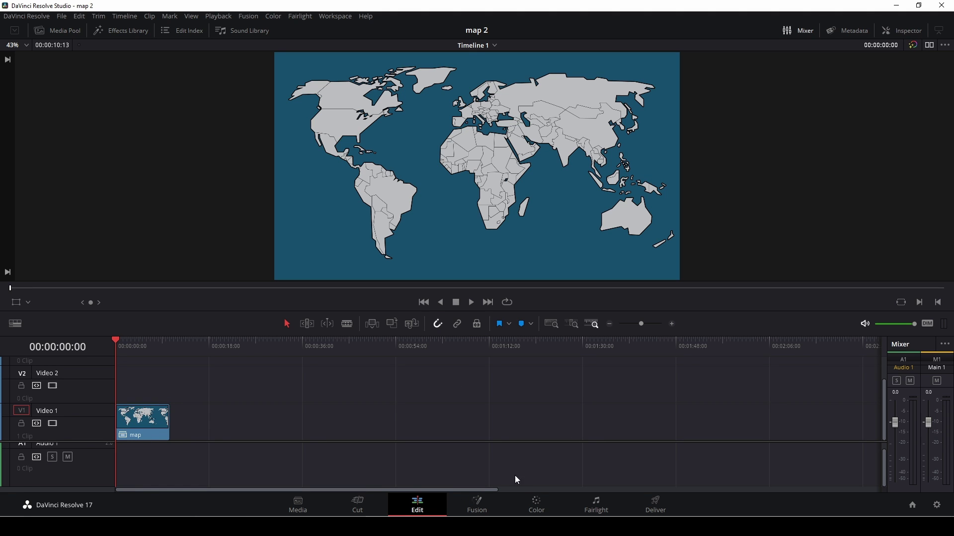
- Open the map clip in Fusion and centre MediaIn1 and MediaOut1 in the Nodes panel
{"action": "left_click", "coordinate": [487, 505]}
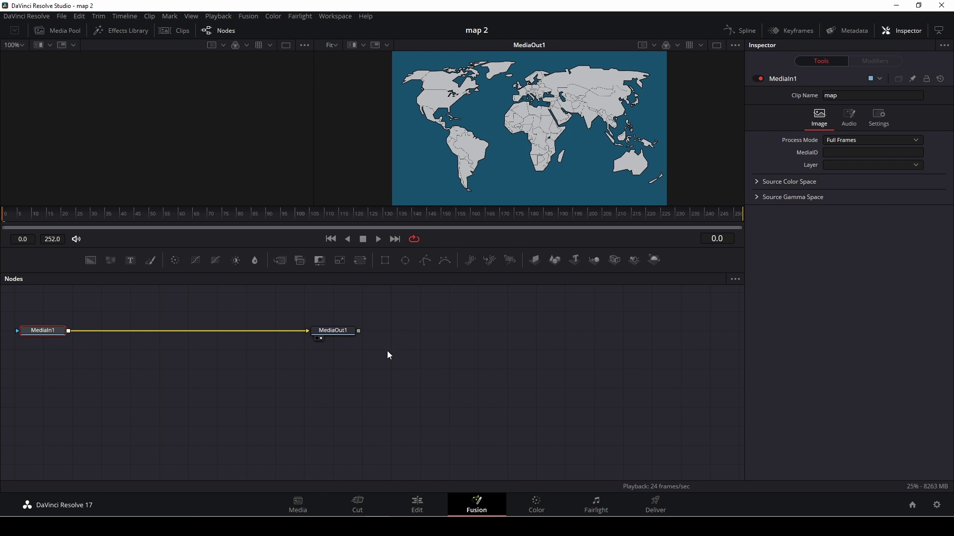
{"action": "left_click_drag", "start_coordinate": [416, 301], "coordinate": [26, 409]}
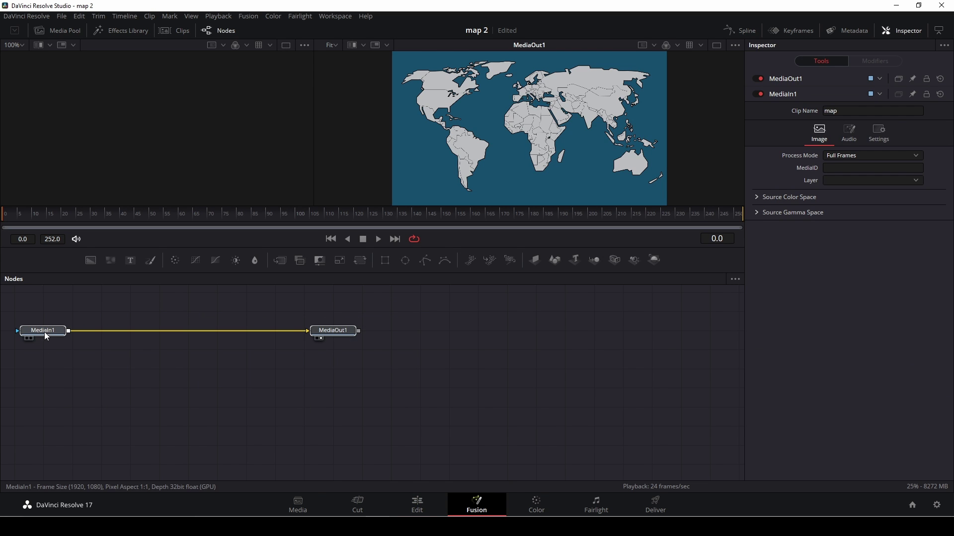
{"action": "left_click_drag", "start_coordinate": [46, 335], "coordinate": [271, 354]}
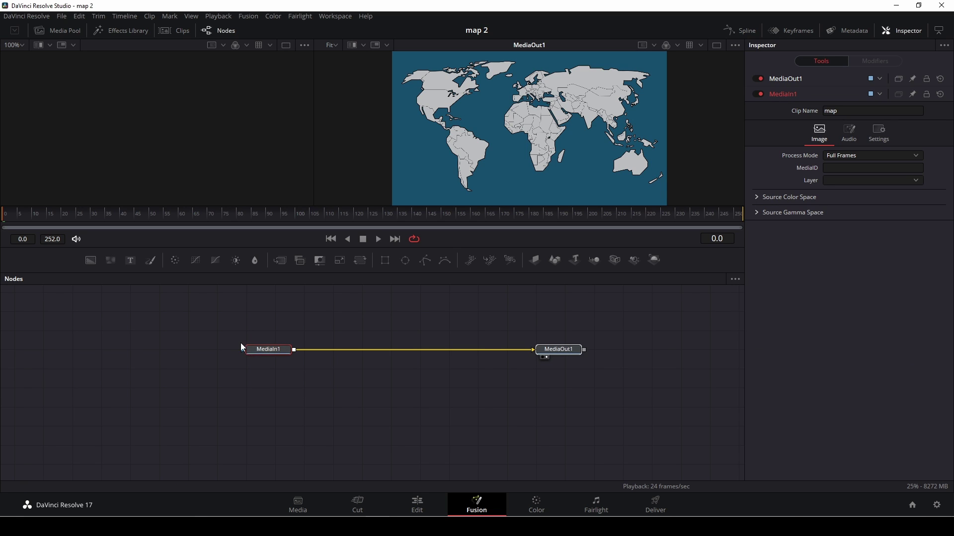
{"action": "left_click_drag", "start_coordinate": [566, 350], "coordinate": [615, 350]}
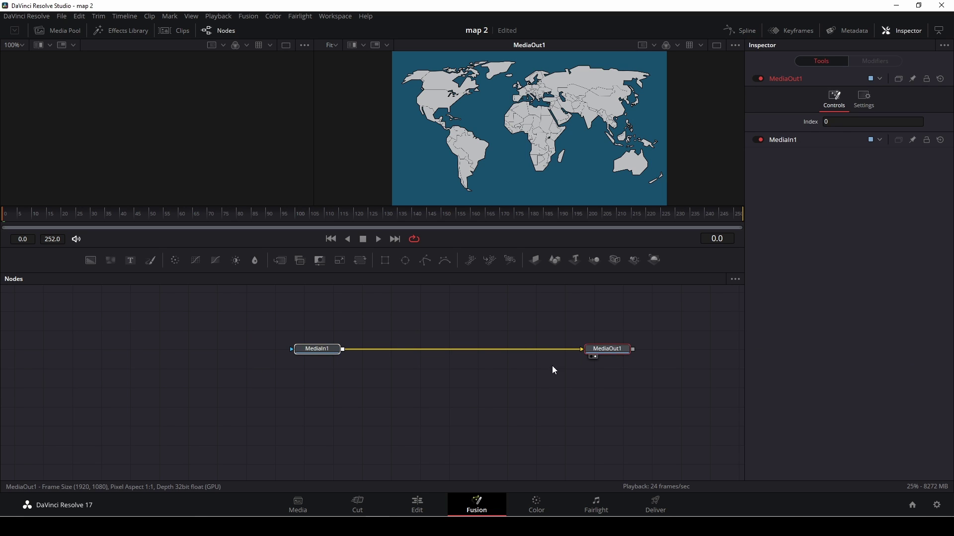
{"action": "left_click", "coordinate": [464, 406]}
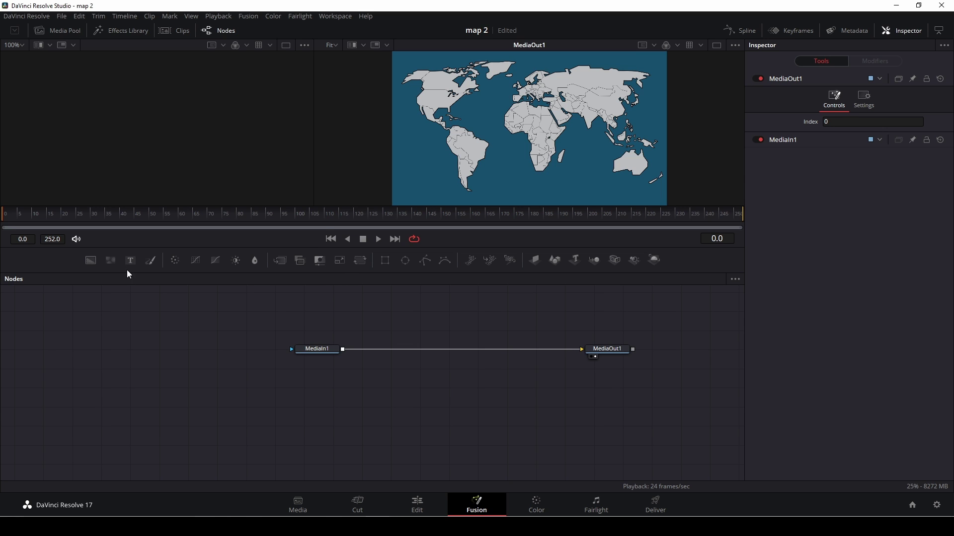
- Add a Text+ node, Text1, containing a line of dashes above the map chain
{"action": "left_click_drag", "start_coordinate": [131, 266], "coordinate": [147, 341]}
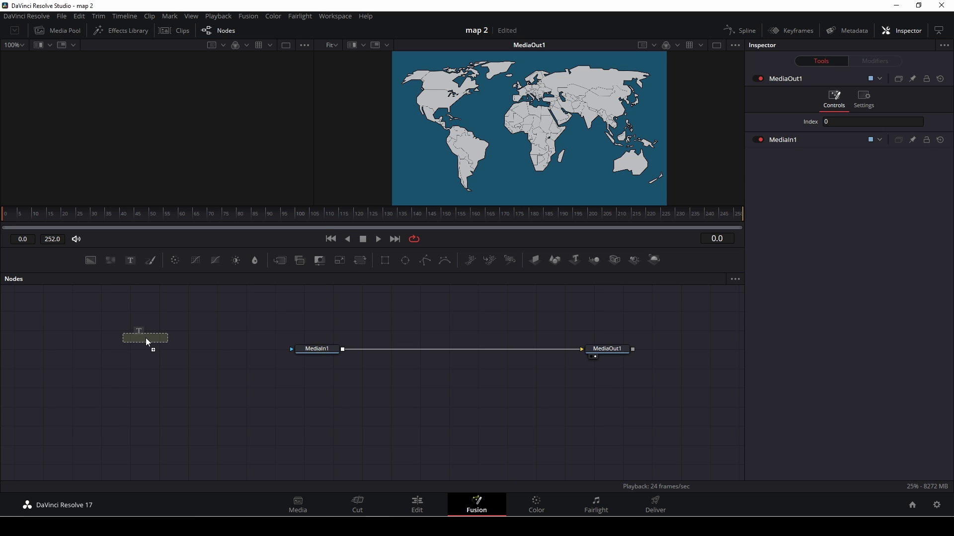
{"action": "left_click_drag", "start_coordinate": [147, 341], "coordinate": [410, 306]}
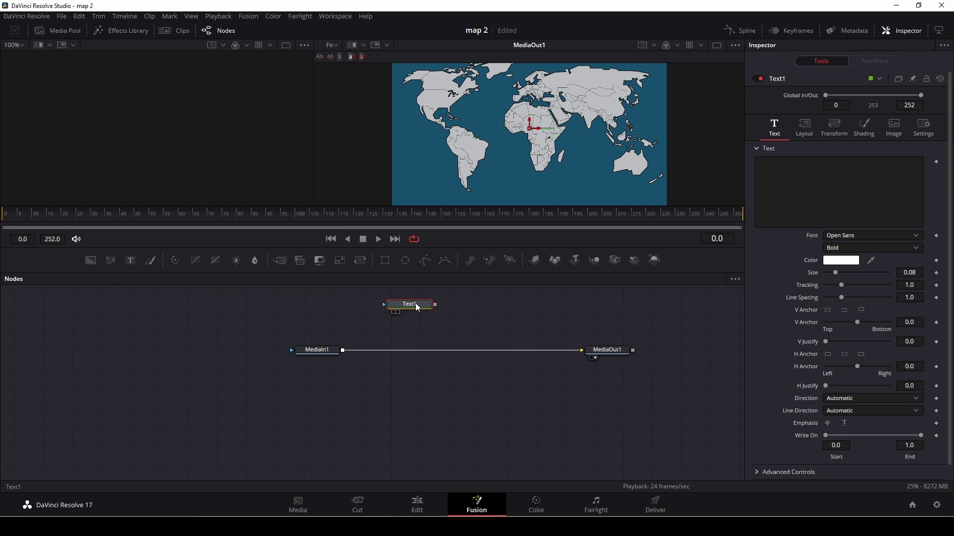
{"action": "left_click", "coordinate": [789, 165]}
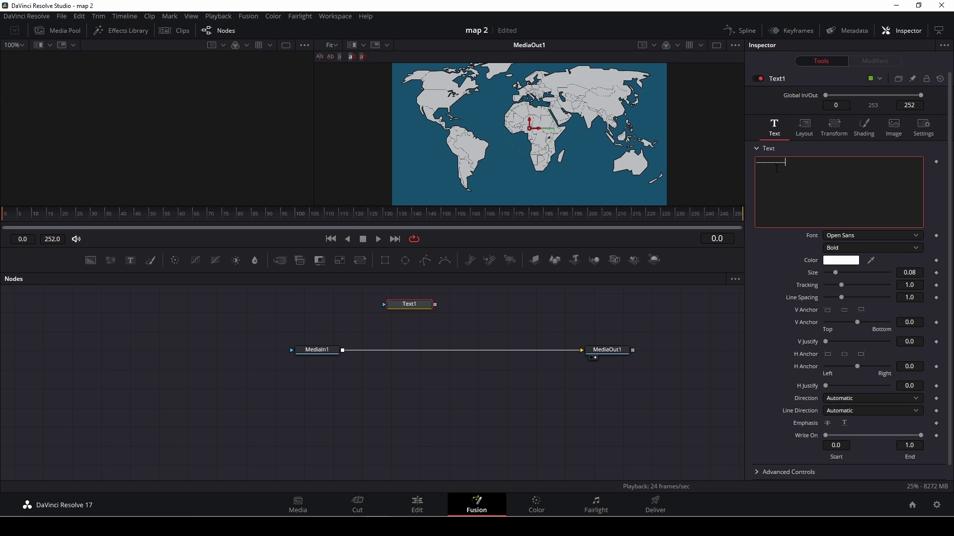
- Connect Text1 onto the MediaIn1 link to create Merge1, then select Text1
{"action": "left_click_drag", "start_coordinate": [436, 305], "coordinate": [372, 367]}
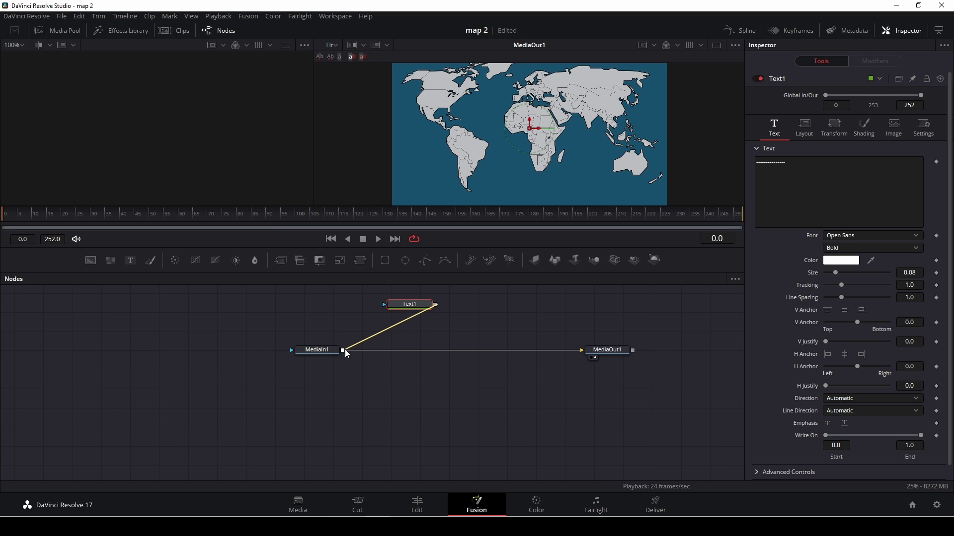
{"action": "left_click_drag", "start_coordinate": [372, 368], "coordinate": [342, 350]}
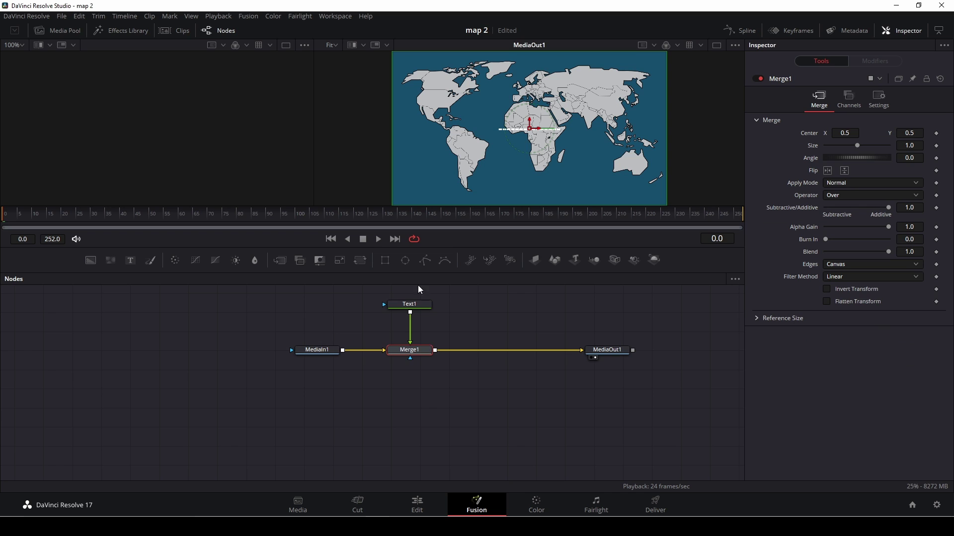
{"action": "left_click_drag", "start_coordinate": [418, 305], "coordinate": [425, 310]}
{"action": "left_click", "coordinate": [425, 310]}
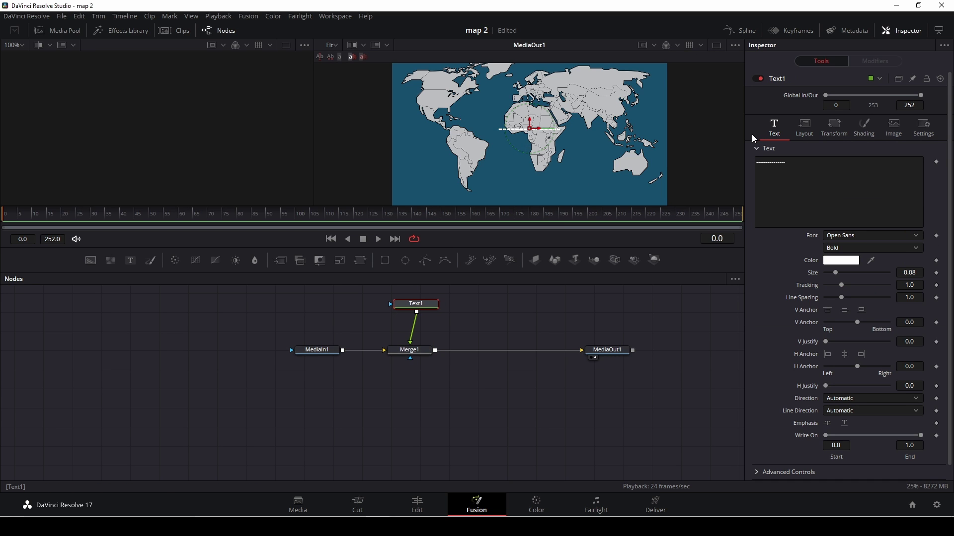
- Set Text1's layout Type to Path
{"action": "left_click", "coordinate": [808, 125]}
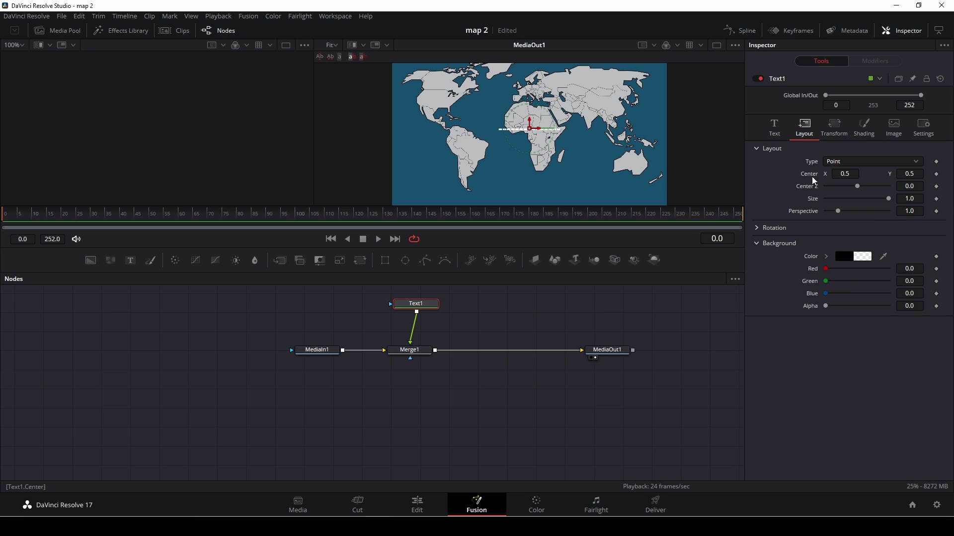
{"action": "left_click", "coordinate": [832, 162]}
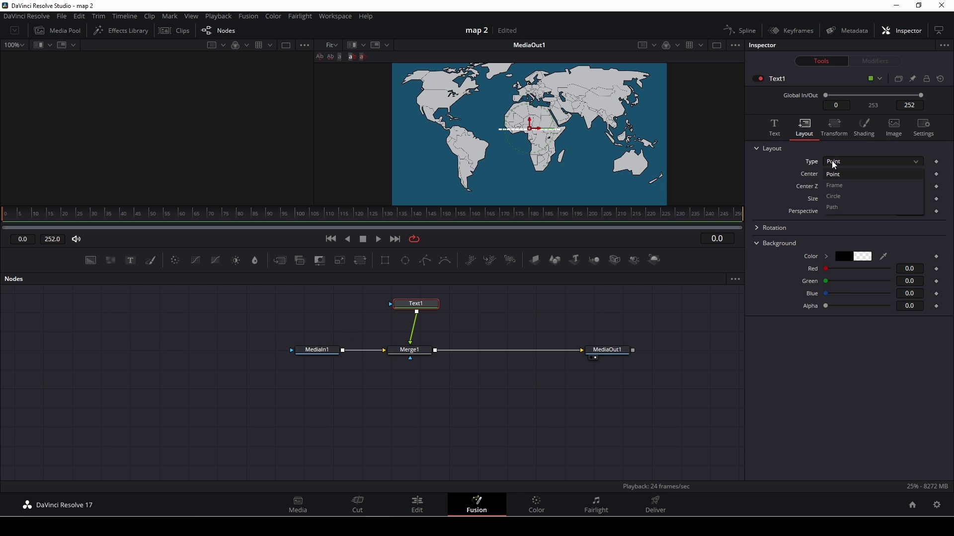
{"action": "left_click", "coordinate": [839, 209]}
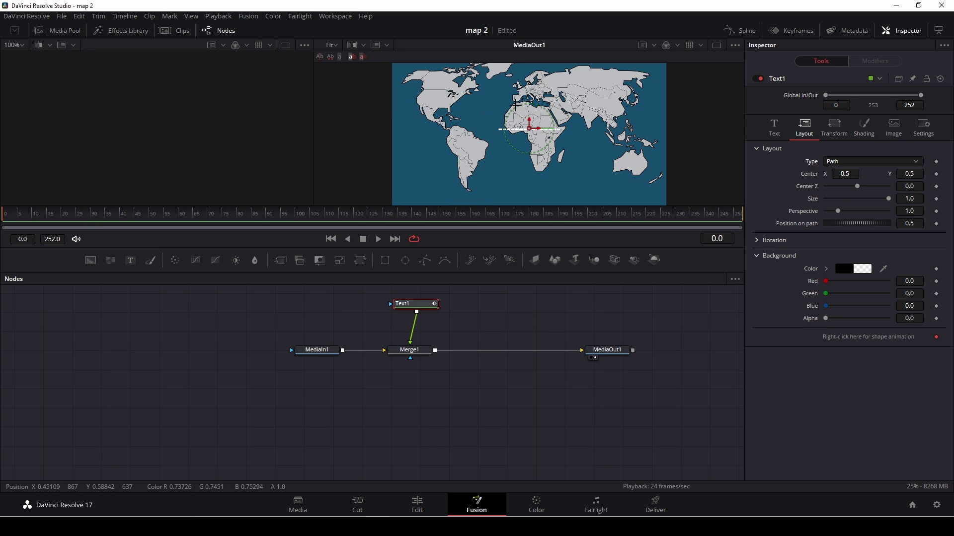
- Draw the route from Europe east to Australia, then back around Africa's southern tip
{"action": "left_click", "coordinate": [529, 85]}
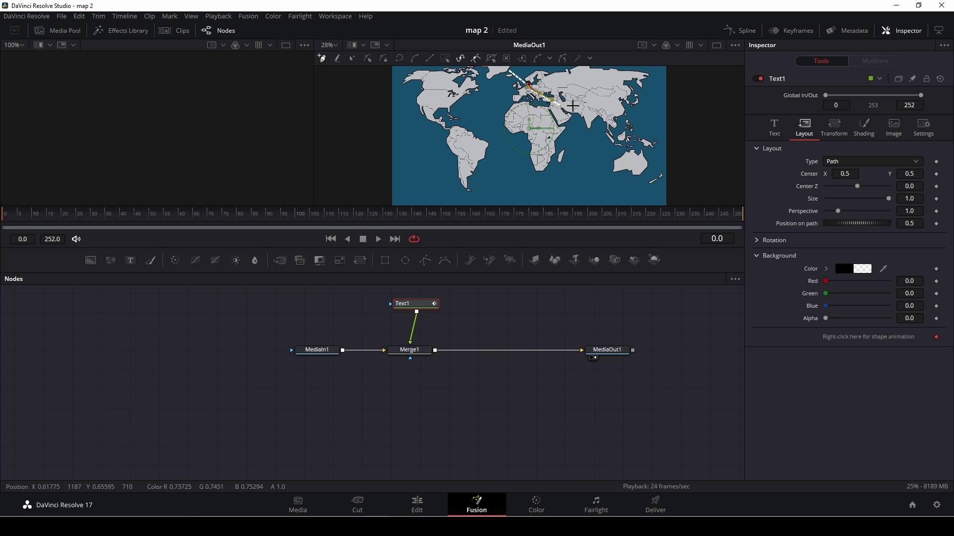
{"action": "left_click", "coordinate": [593, 113]}
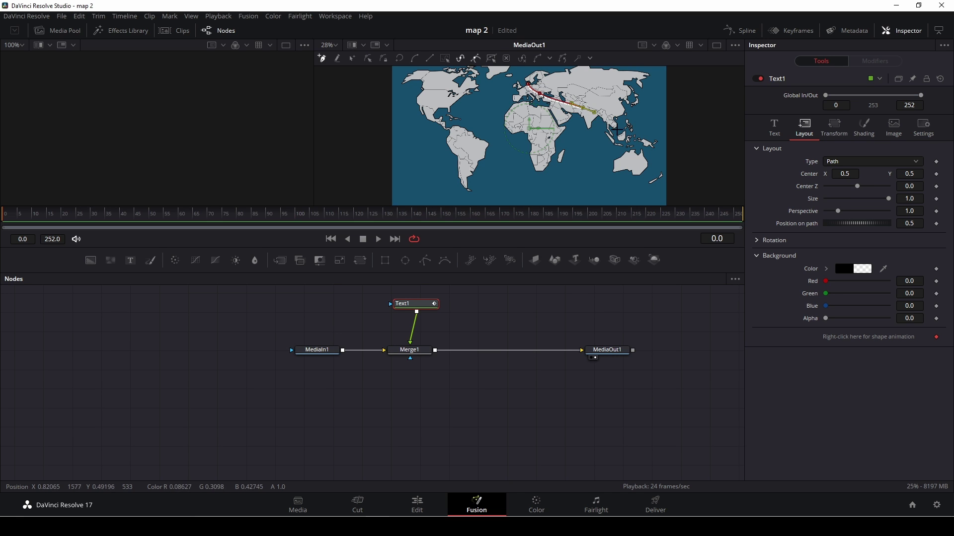
{"action": "left_click", "coordinate": [611, 119]}
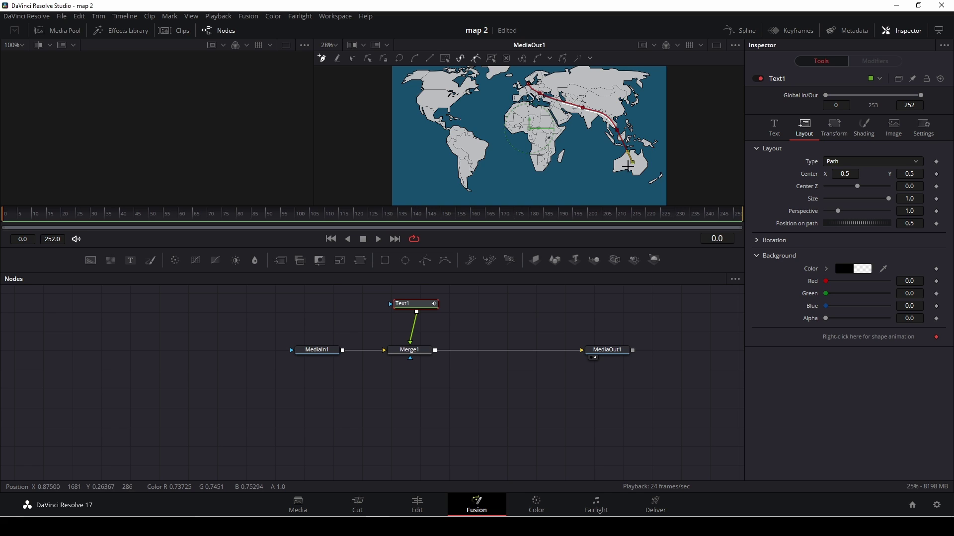
{"action": "left_click", "coordinate": [611, 171]}
{"action": "left_click", "coordinate": [562, 171]}
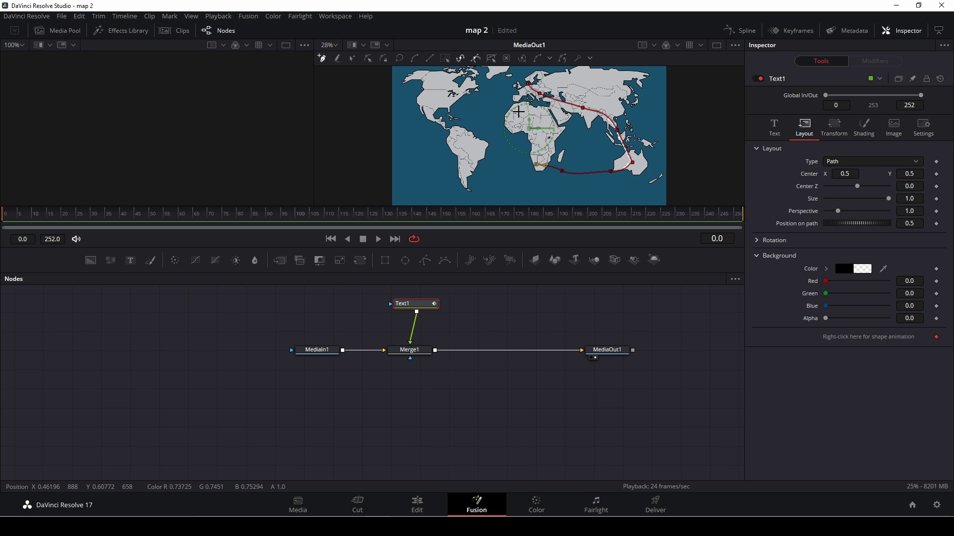
{"action": "left_click", "coordinate": [517, 112]}
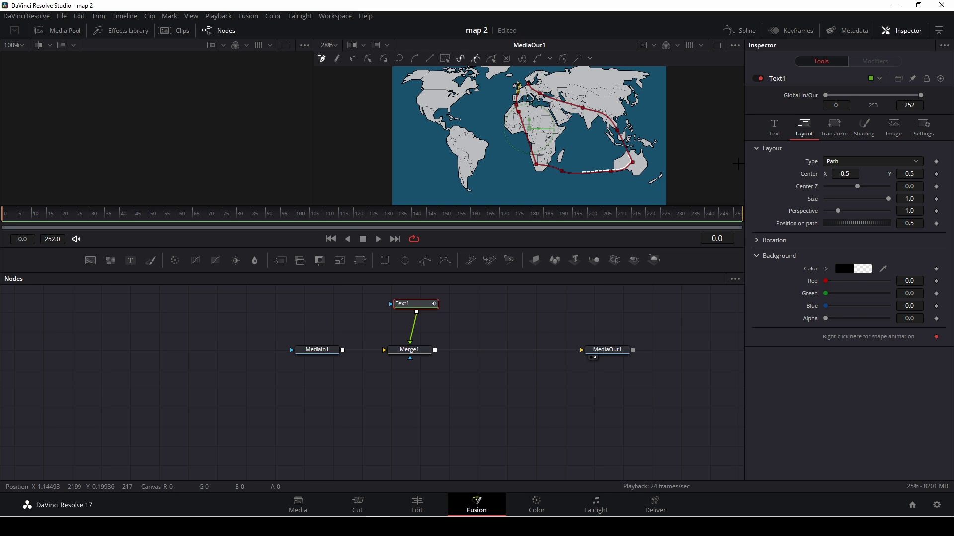
- Colour the Text1 dashes dark red and move MediaOut1 further right
{"action": "left_click", "coordinate": [774, 127]}
{"action": "left_click", "coordinate": [788, 162]}
{"action": "type", "text": "------------------------"}
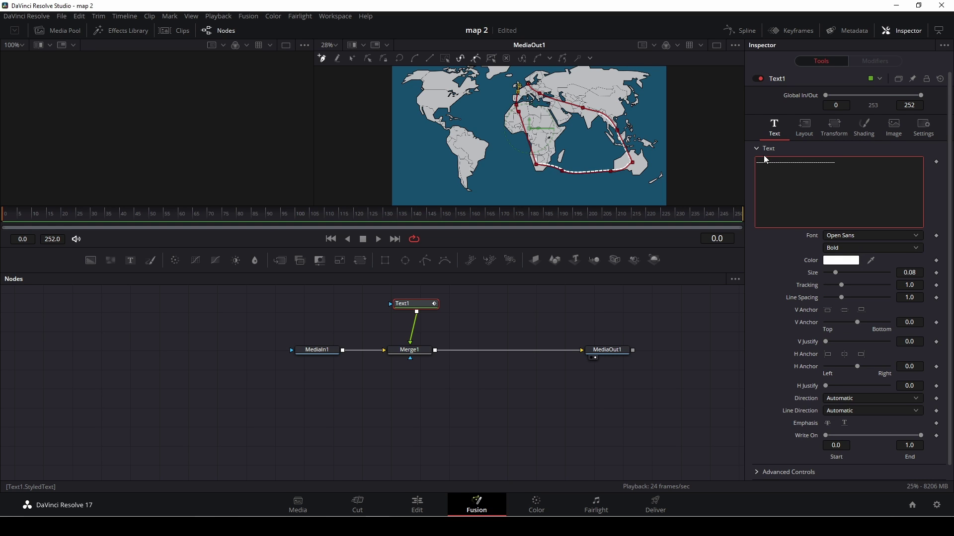
{"action": "type", "text": "--"}
{"action": "type", "text": "-----------------------"}
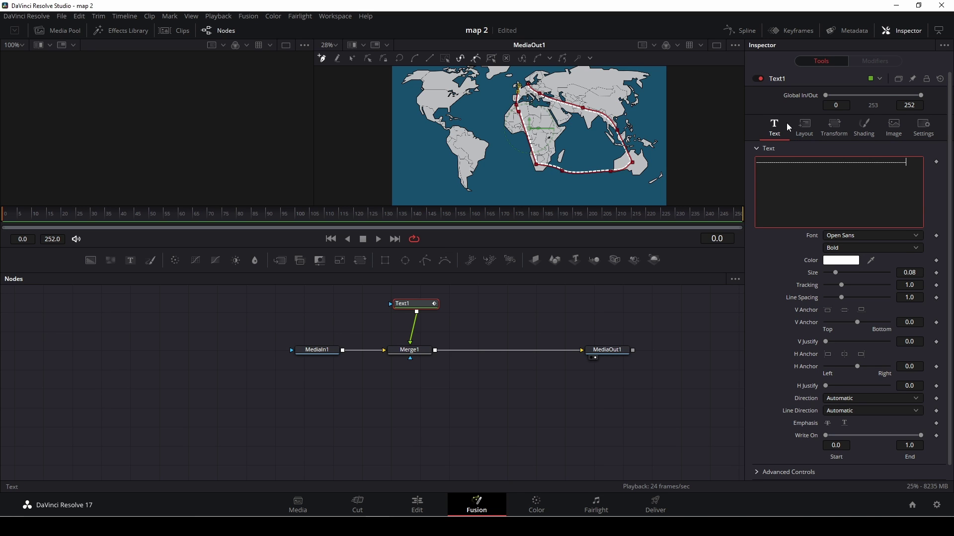
{"action": "left_click", "coordinate": [840, 261]}
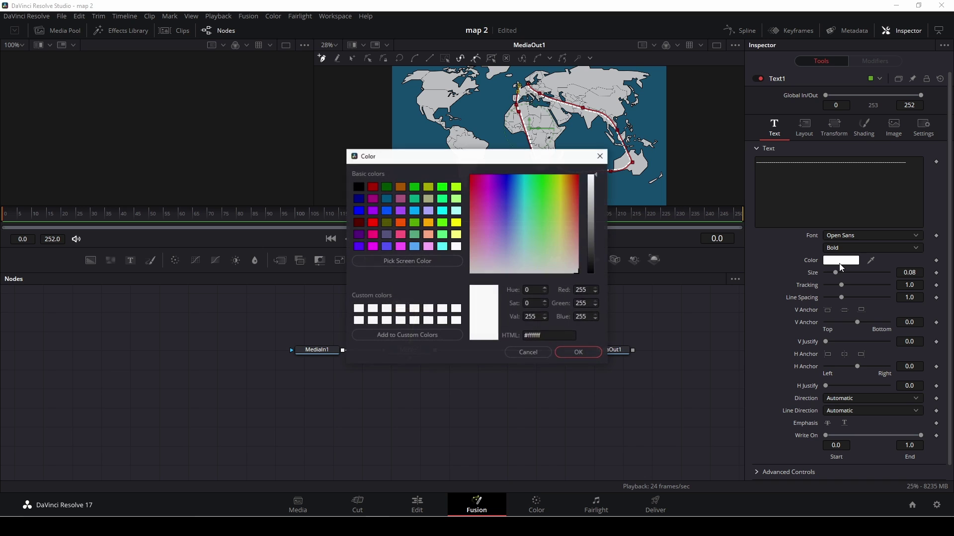
{"action": "left_click", "coordinate": [372, 187]}
{"action": "left_click", "coordinate": [590, 356]}
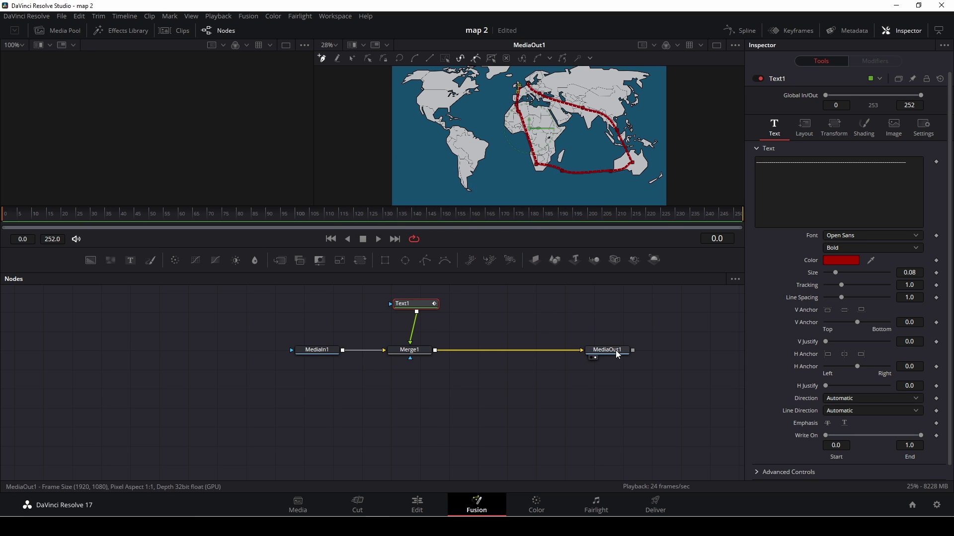
{"action": "left_click_drag", "start_coordinate": [607, 349], "coordinate": [639, 355]}
- Spread out the MediaOut1, MediaIn1, Text1 and Merge1 nodes
{"action": "left_click_drag", "start_coordinate": [318, 351], "coordinate": [202, 364]}
{"action": "left_click_drag", "start_coordinate": [423, 308], "coordinate": [403, 303]}
{"action": "left_click_drag", "start_coordinate": [415, 356], "coordinate": [408, 374]}
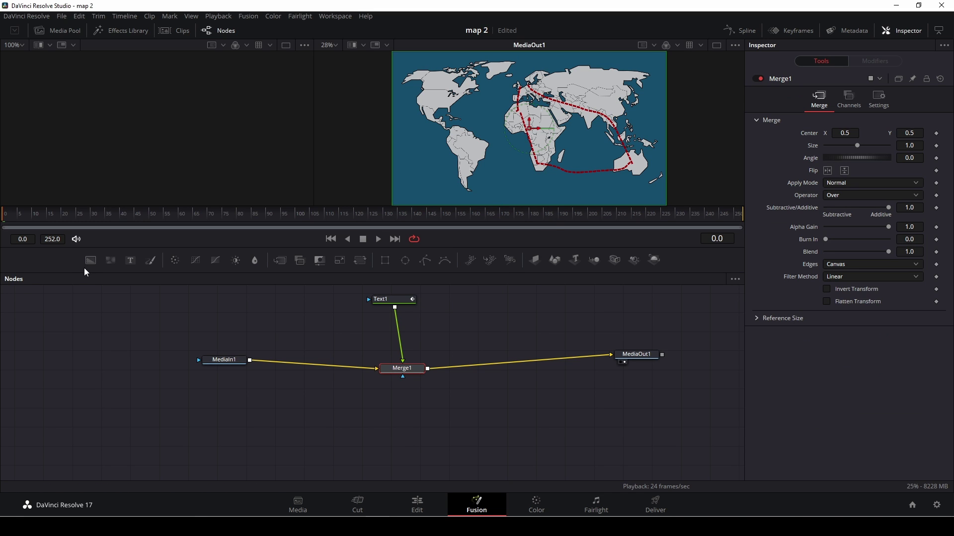
- Add Background1 and Polygon1 nodes to the graph and select Background1
{"action": "left_click_drag", "start_coordinate": [90, 261], "coordinate": [369, 436]}
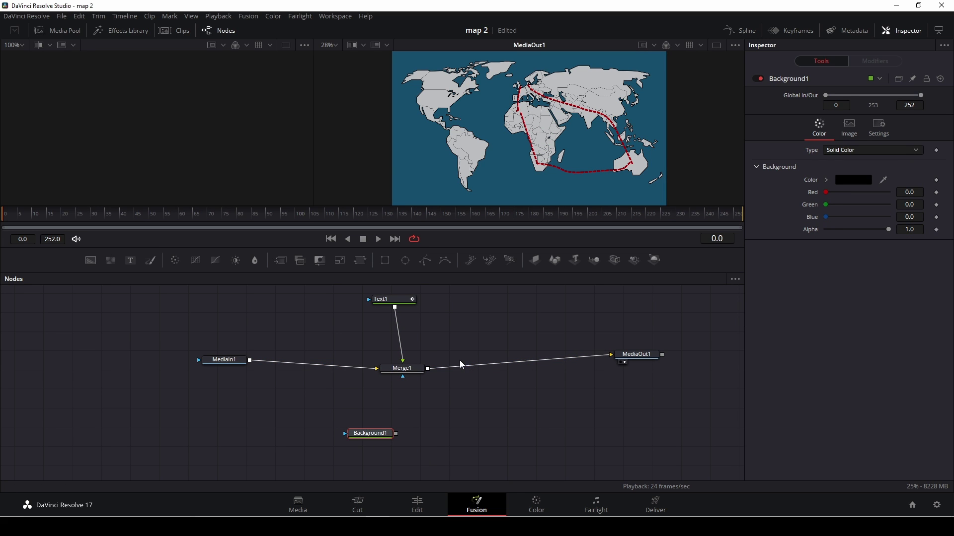
{"action": "mouse_move", "coordinate": [420, 261]}
{"action": "left_mouse_down"}
{"action": "mouse_move", "coordinate": [293, 430]}
{"action": "mouse_move", "coordinate": [367, 441]}
{"action": "left_mouse_up"}
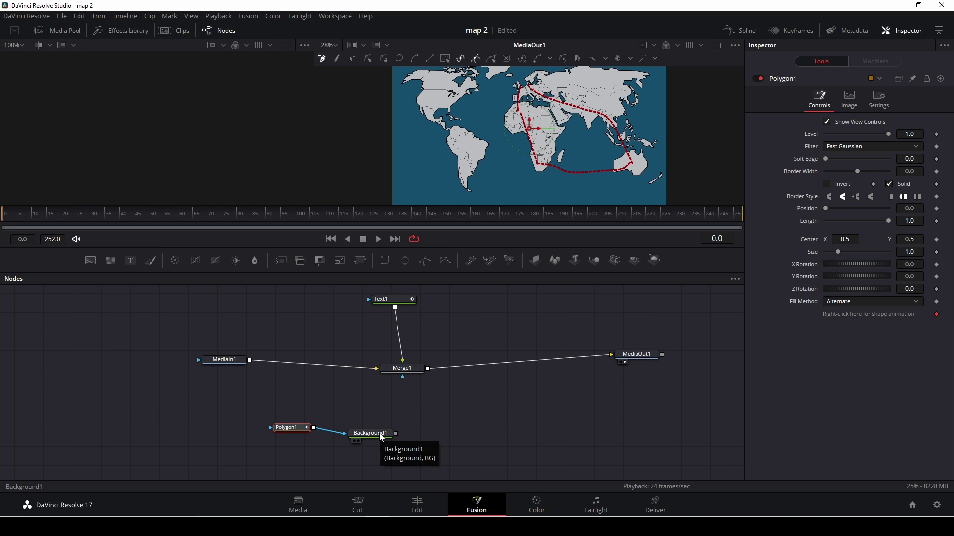
{"action": "left_click", "coordinate": [379, 433]}
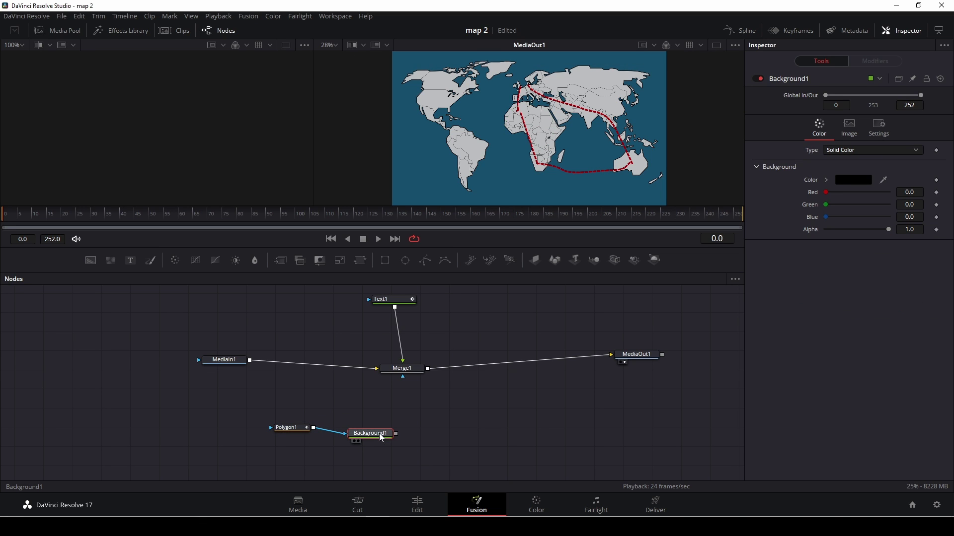
- View Background1 in the left viewer and set its colour to spring green (#00ff7f)
{"action": "key", "text": "1"}
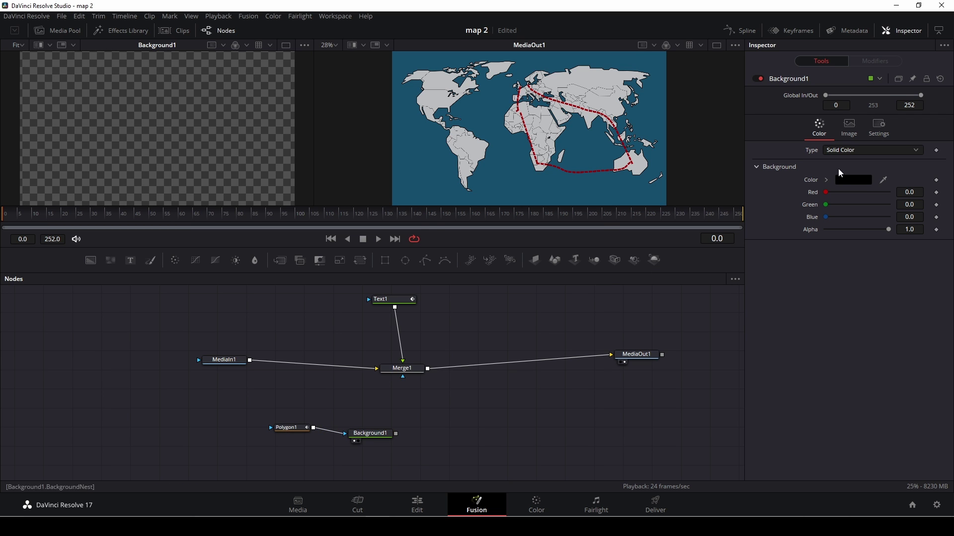
{"action": "left_click", "coordinate": [851, 179]}
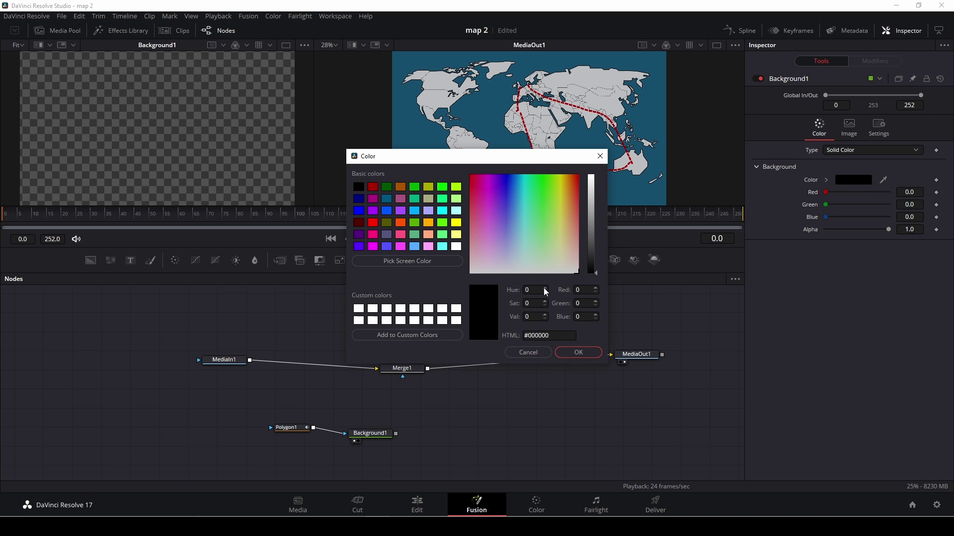
{"action": "left_click", "coordinate": [439, 201]}
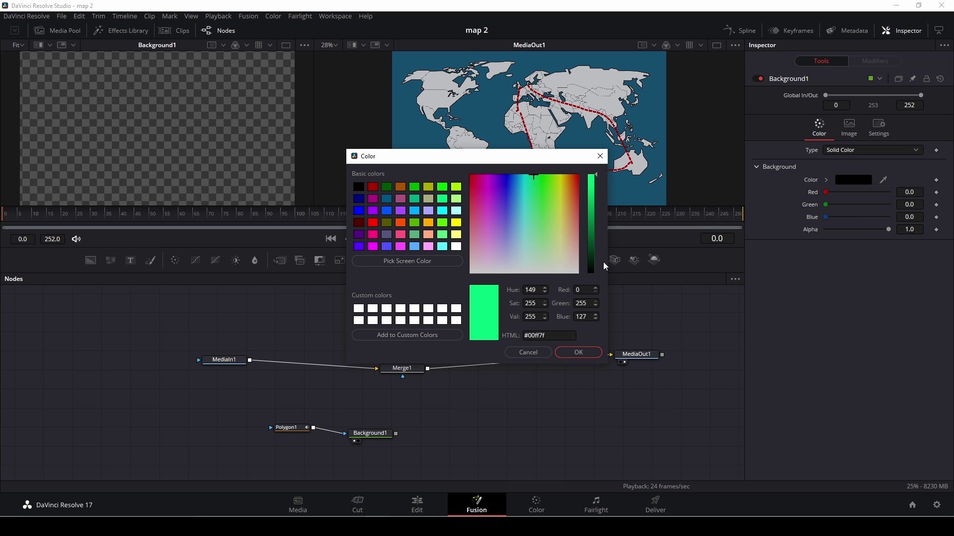
{"action": "left_click", "coordinate": [584, 352]}
{"action": "left_click", "coordinate": [292, 429]}
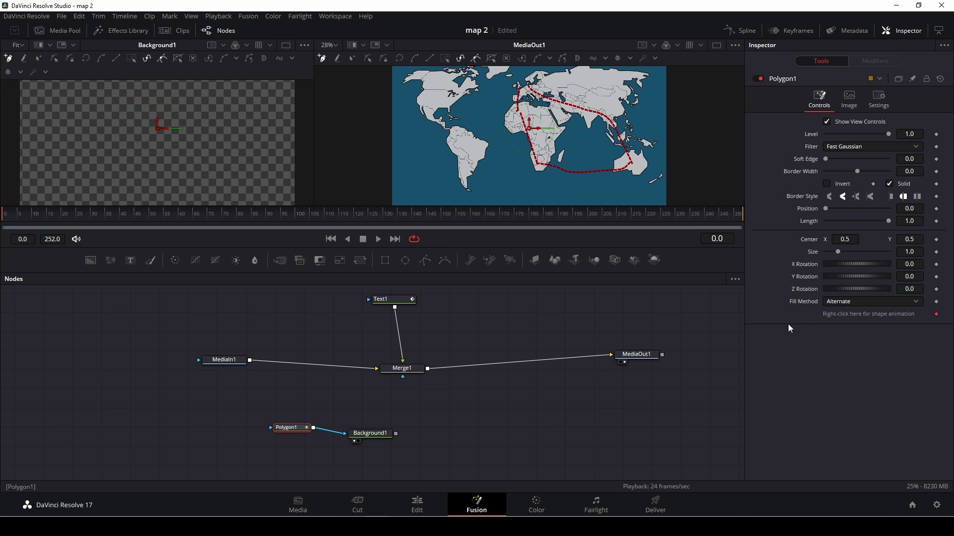
- Remove Polygon1Polyline and connect Polygon1's shape to Text1's Path
{"action": "right_click", "coordinate": [883, 316]}
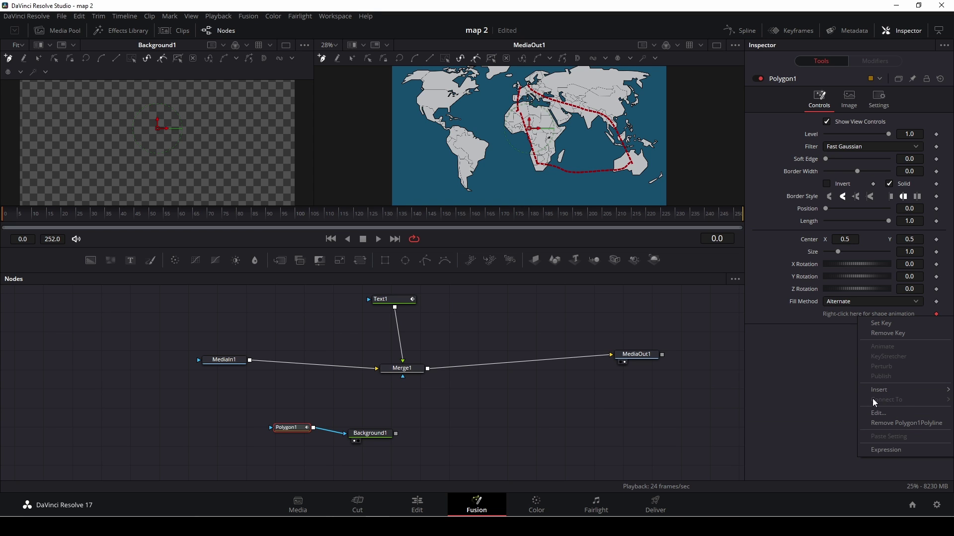
{"action": "left_click", "coordinate": [907, 424]}
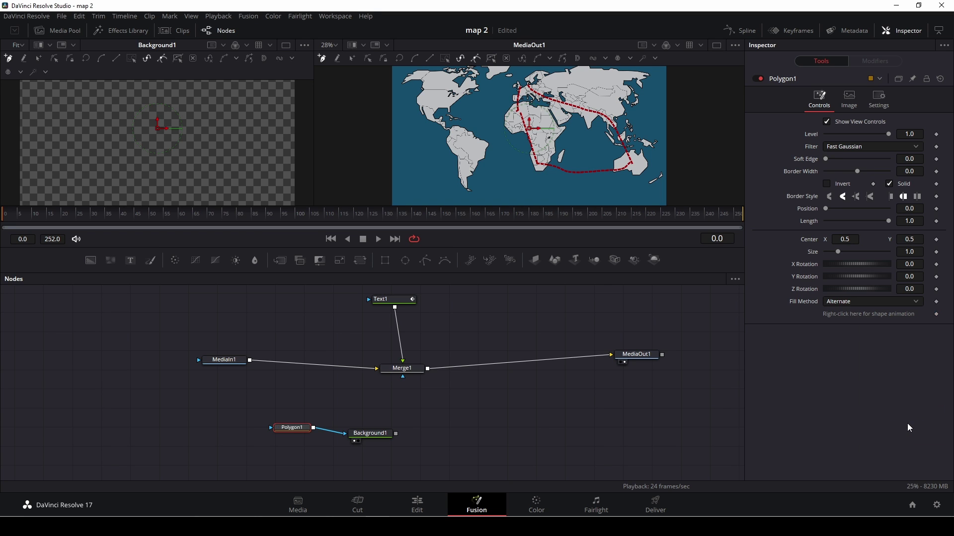
{"action": "right_click", "coordinate": [887, 314]}
{"action": "mouse_move", "coordinate": [910, 380]}
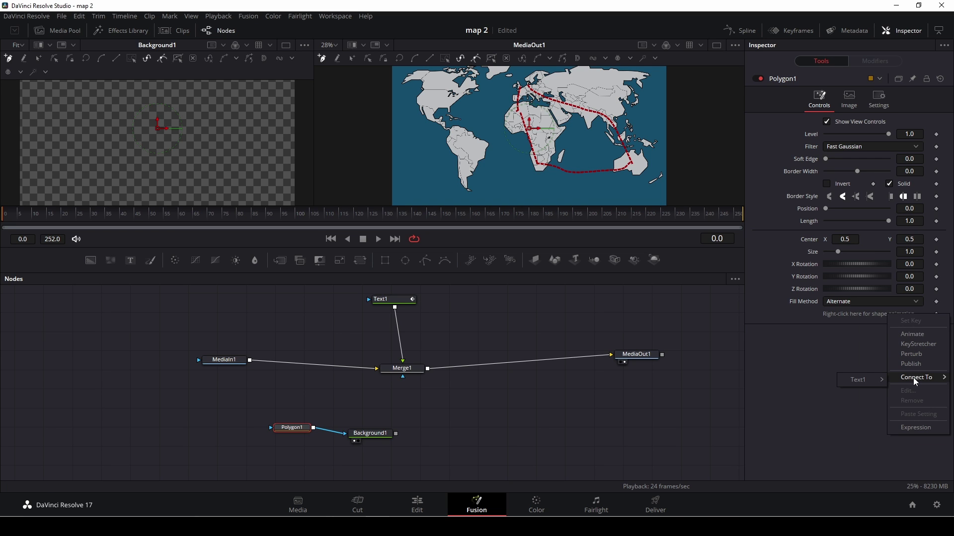
{"action": "mouse_move", "coordinate": [858, 381]}
{"action": "left_click", "coordinate": [904, 383]}
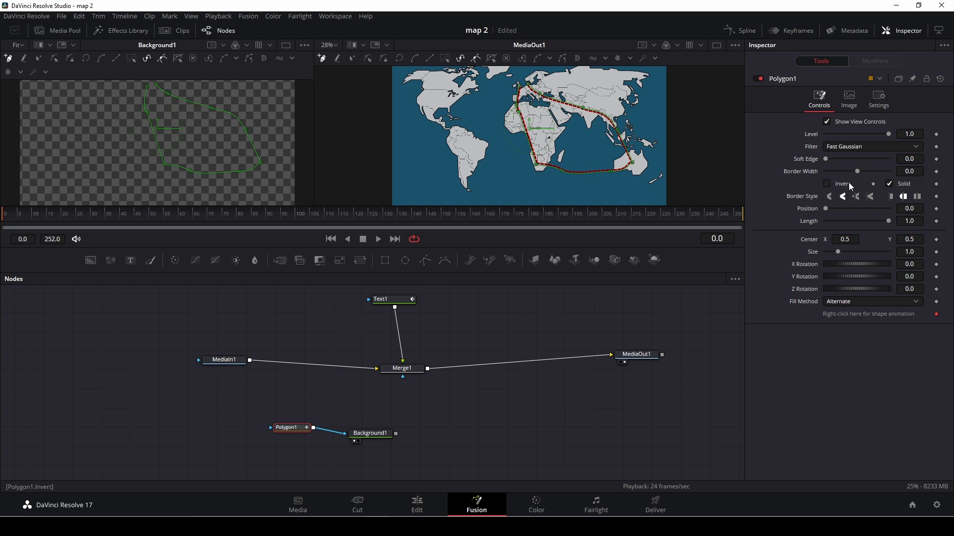
- Set Polygon1's border width to about 0.013 and move Background1 right
{"action": "left_click_drag", "start_coordinate": [858, 171], "coordinate": [860, 172]}
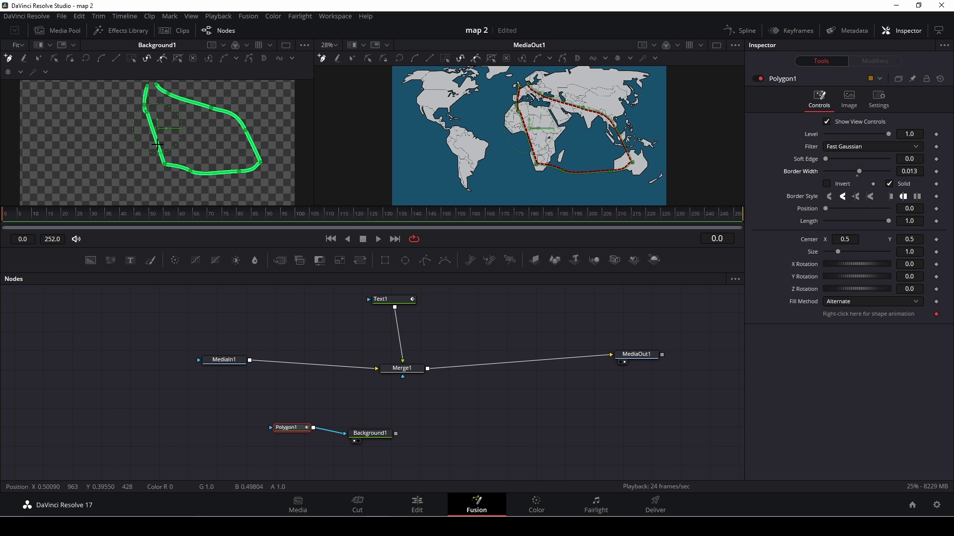
{"action": "left_click_drag", "start_coordinate": [371, 433], "coordinate": [464, 438]}
- Feed Polygon1 into Merge1's effect mask, unlink it from Background1, and tidy both nodes
{"action": "left_click_drag", "start_coordinate": [286, 431], "coordinate": [323, 441]}
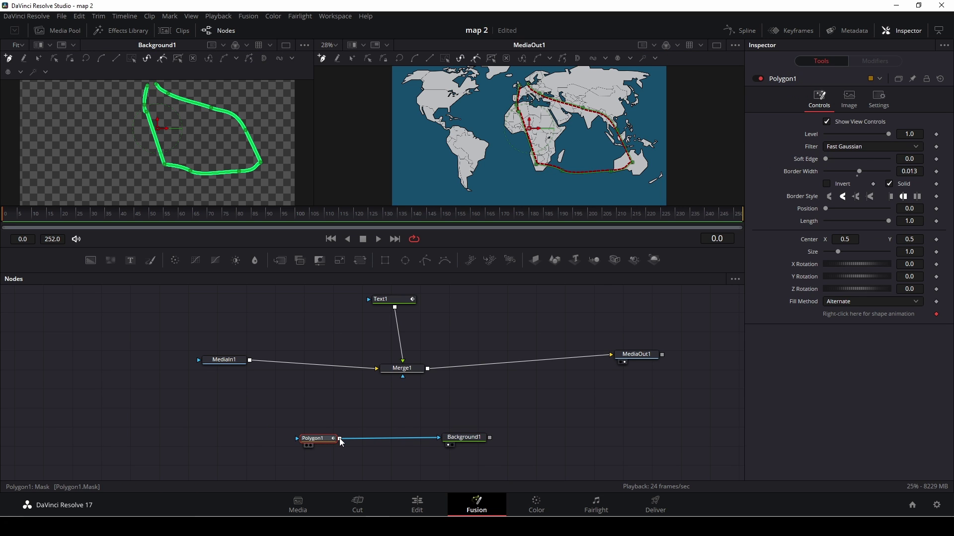
{"action": "left_click_drag", "start_coordinate": [339, 439], "coordinate": [404, 377]}
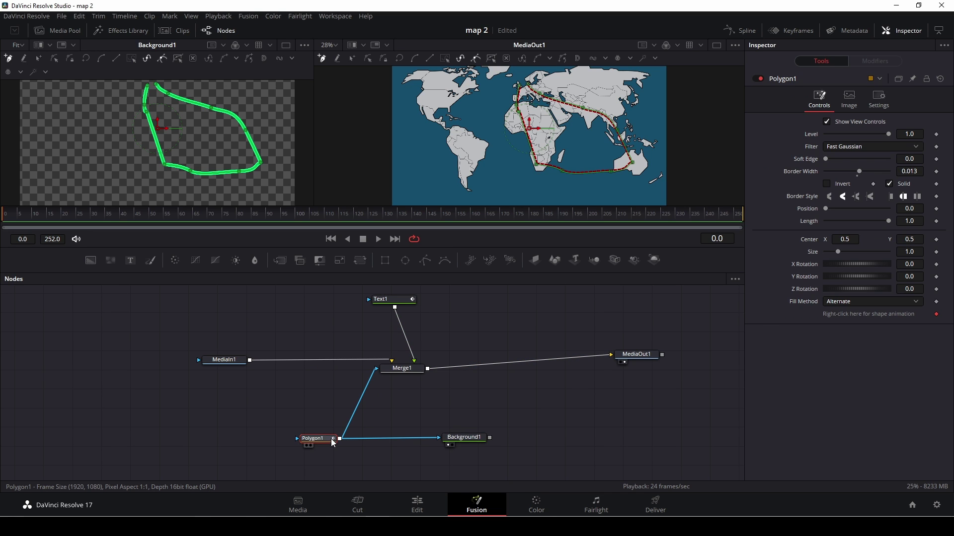
{"action": "left_click_drag", "start_coordinate": [326, 440], "coordinate": [333, 447]}
{"action": "left_click_drag", "start_coordinate": [456, 441], "coordinate": [472, 446]}
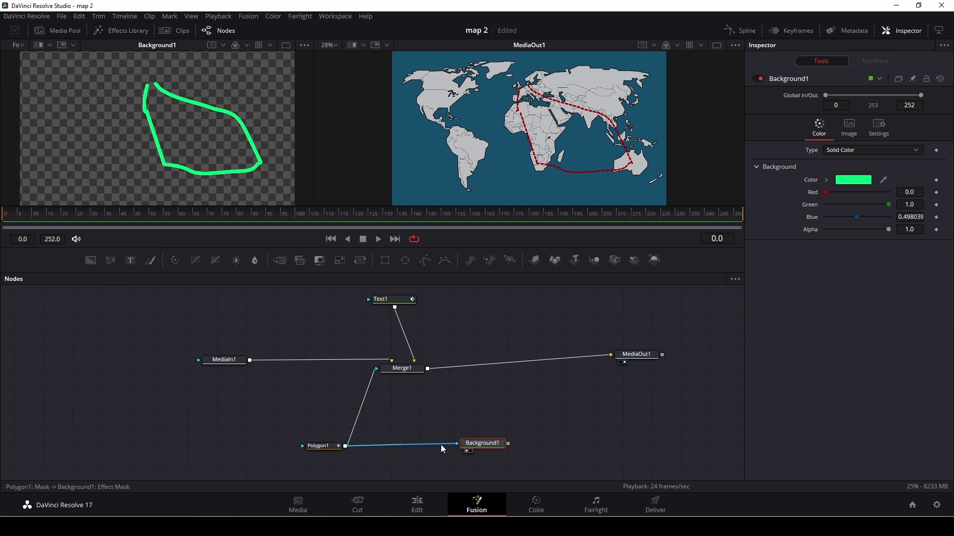
{"action": "mouse_move", "coordinate": [441, 445]}
{"action": "left_mouse_down"}
{"action": "mouse_move", "coordinate": [440, 458]}
{"action": "mouse_move", "coordinate": [497, 441]}
{"action": "left_mouse_up"}
{"action": "left_click_drag", "start_coordinate": [330, 447], "coordinate": [389, 445]}
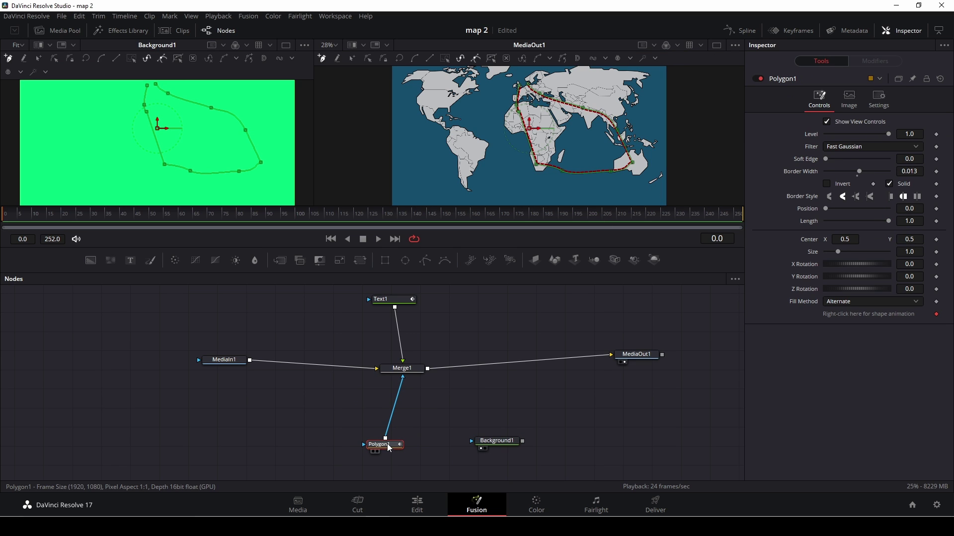
- Enable the Invert checkbox on the Polygon1 mask
{"action": "left_click", "coordinate": [827, 184]}
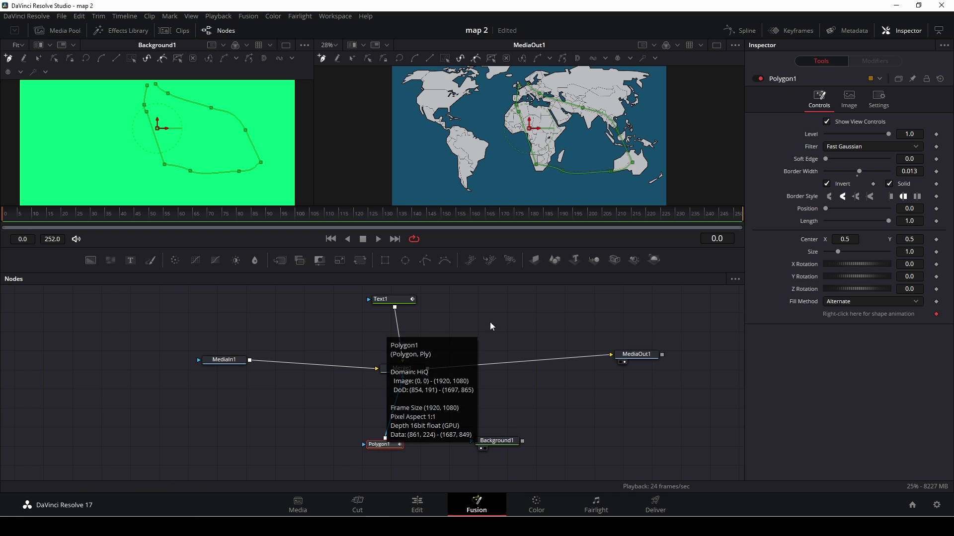
- Keyframe Polygon1's Position from near 0 at the first frame to 1.0 at frame 252, then preview
{"action": "left_click", "coordinate": [3, 220]}
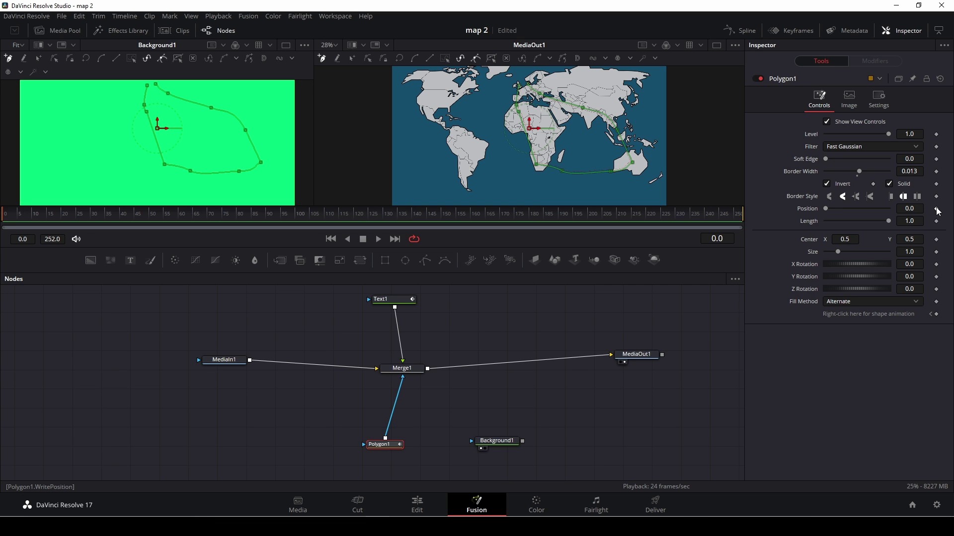
{"action": "left_click", "coordinate": [937, 209]}
{"action": "left_click", "coordinate": [38, 216]}
{"action": "mouse_move", "coordinate": [37, 216]}
{"action": "left_mouse_down"}
{"action": "mouse_move", "coordinate": [745, 205]}
{"action": "mouse_move", "coordinate": [404, 216]}
{"action": "mouse_move", "coordinate": [746, 214]}
{"action": "left_mouse_up"}
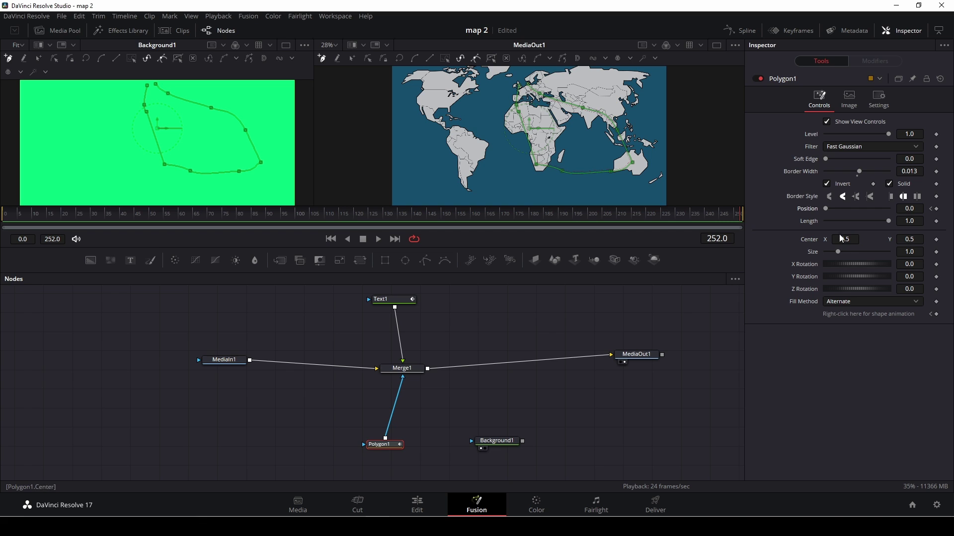
{"action": "left_click_drag", "start_coordinate": [827, 208], "coordinate": [891, 209]}
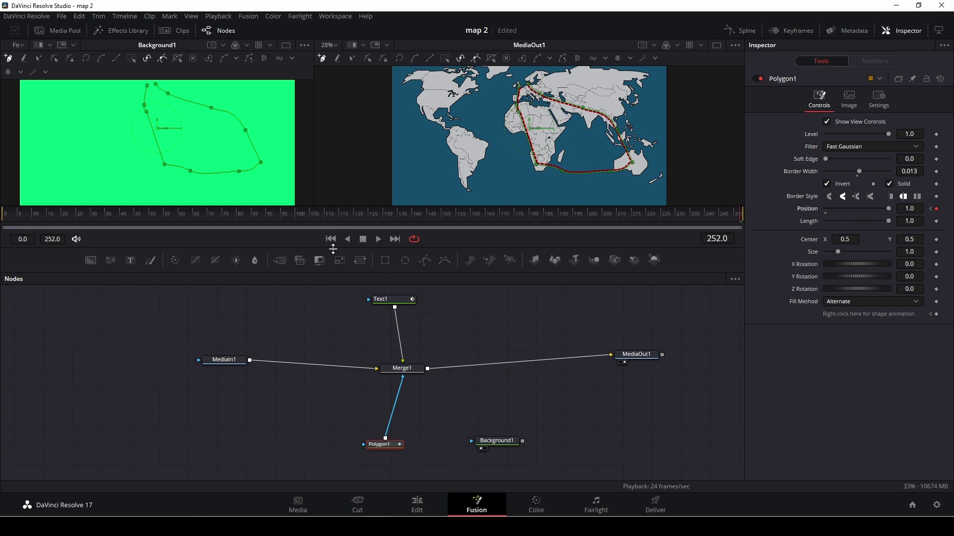
{"action": "key", "text": "space"}
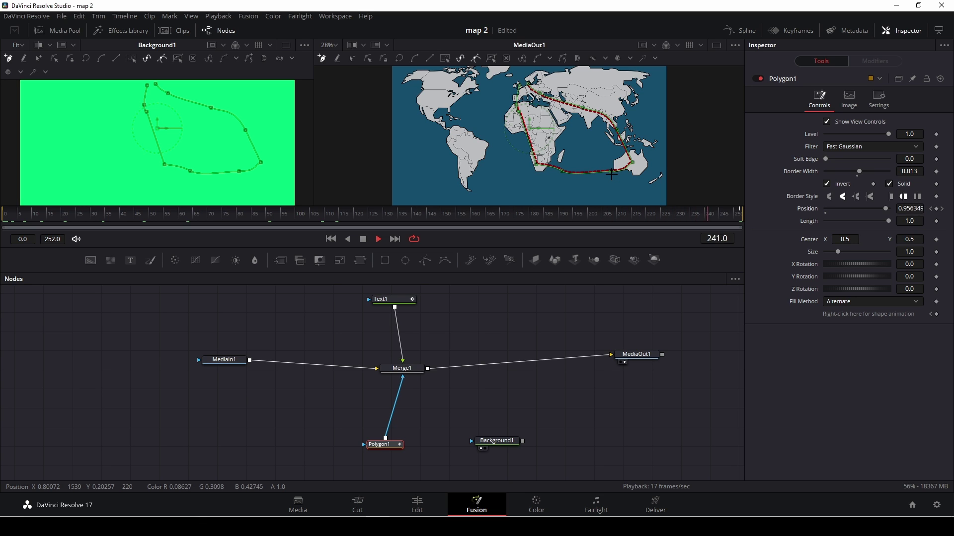
{"action": "key", "text": "space"}
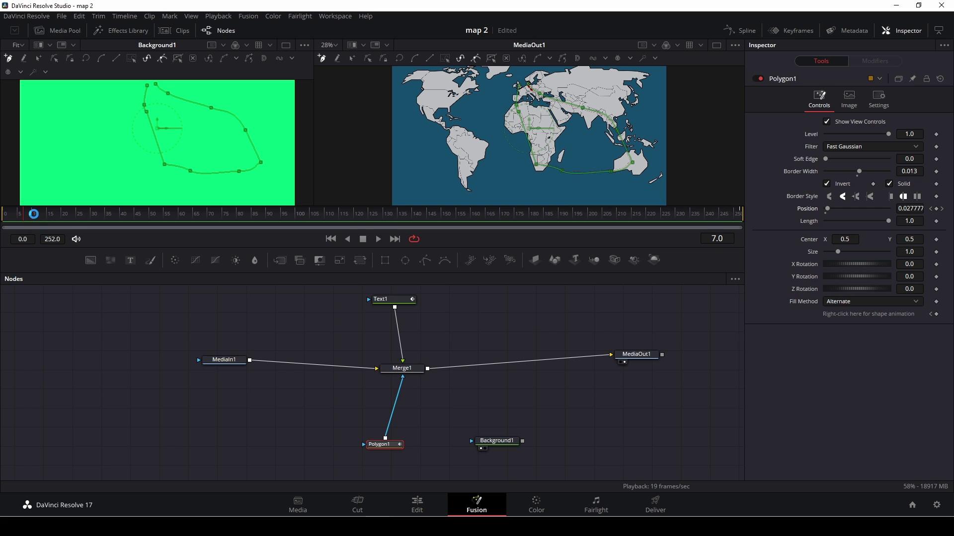
- At frame 45, add a #aa0000 Background node masked by an Ellipse over the map
{"action": "left_click_drag", "start_coordinate": [22, 216], "coordinate": [136, 215]}
{"action": "left_click_drag", "start_coordinate": [97, 265], "coordinate": [509, 302]}
{"action": "mouse_move", "coordinate": [509, 305]}
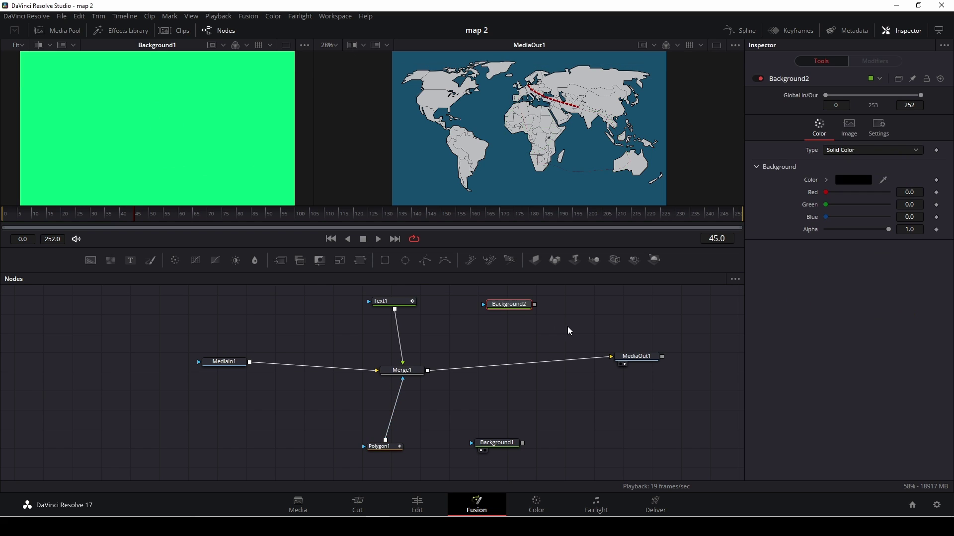
{"action": "left_click", "coordinate": [853, 180]}
{"action": "left_click", "coordinate": [371, 187]}
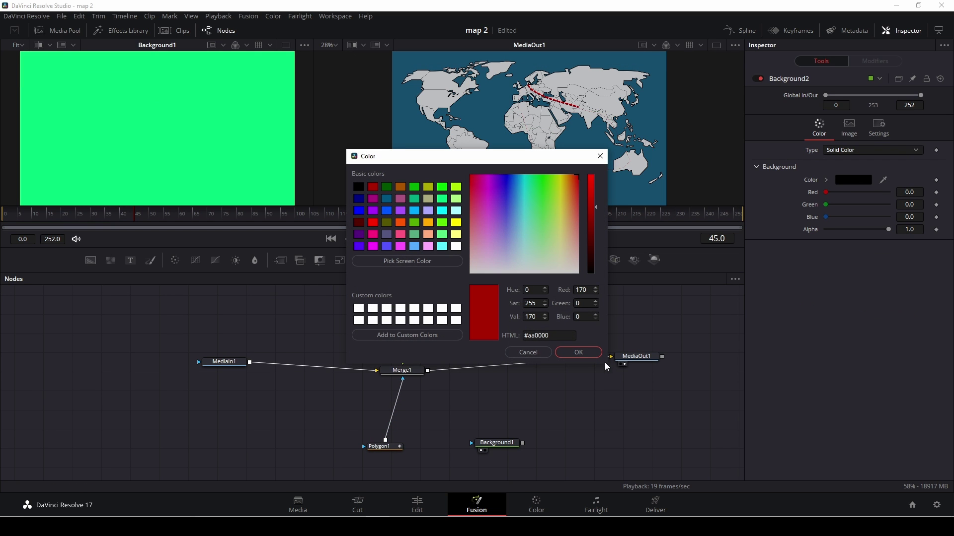
{"action": "left_click", "coordinate": [580, 352]}
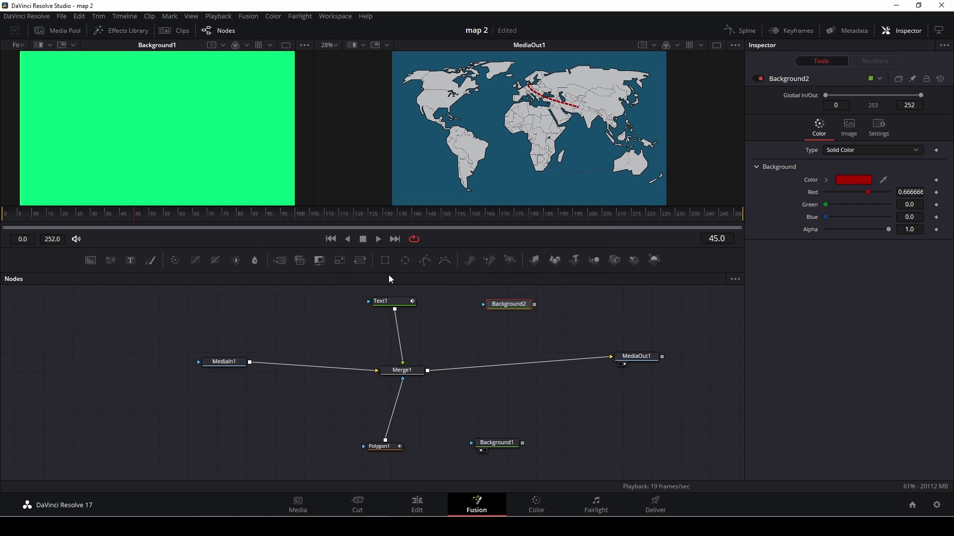
{"action": "left_click_drag", "start_coordinate": [406, 264], "coordinate": [530, 343]}
{"action": "mouse_move", "coordinate": [450, 330]}
{"action": "left_mouse_down"}
{"action": "mouse_move", "coordinate": [483, 306]}
{"action": "mouse_move", "coordinate": [448, 364]}
{"action": "mouse_move", "coordinate": [427, 370]}
{"action": "left_mouse_up"}
- Resize Ellipse1 to about 0.04 width and height and move it onto the South Asia endpoint
{"action": "left_click", "coordinate": [451, 333]}
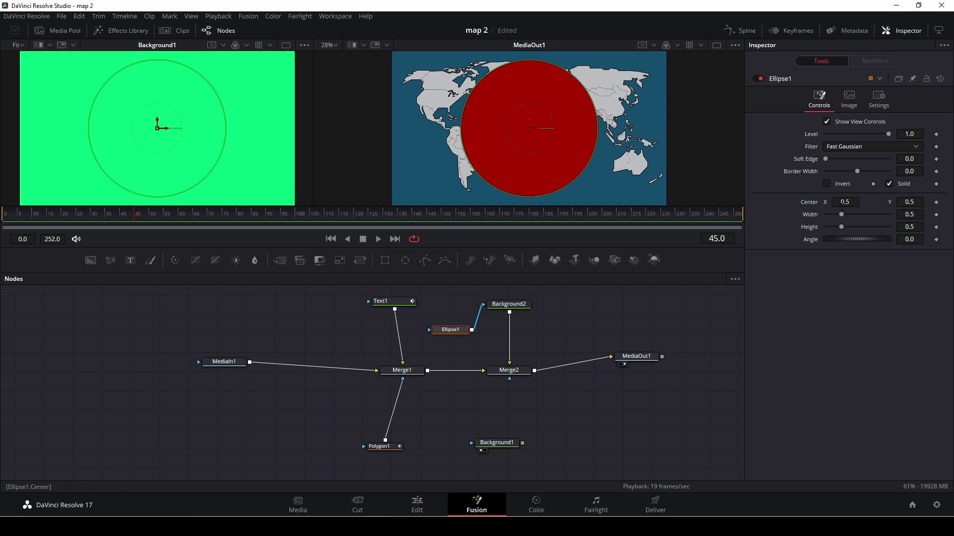
{"action": "left_click_drag", "start_coordinate": [837, 214], "coordinate": [835, 227]}
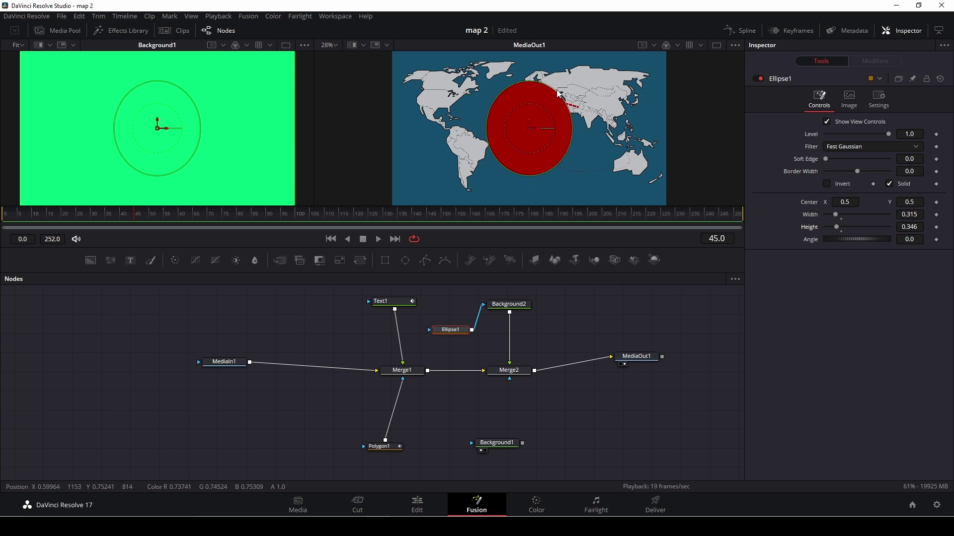
{"action": "left_click_drag", "start_coordinate": [556, 90], "coordinate": [543, 112]}
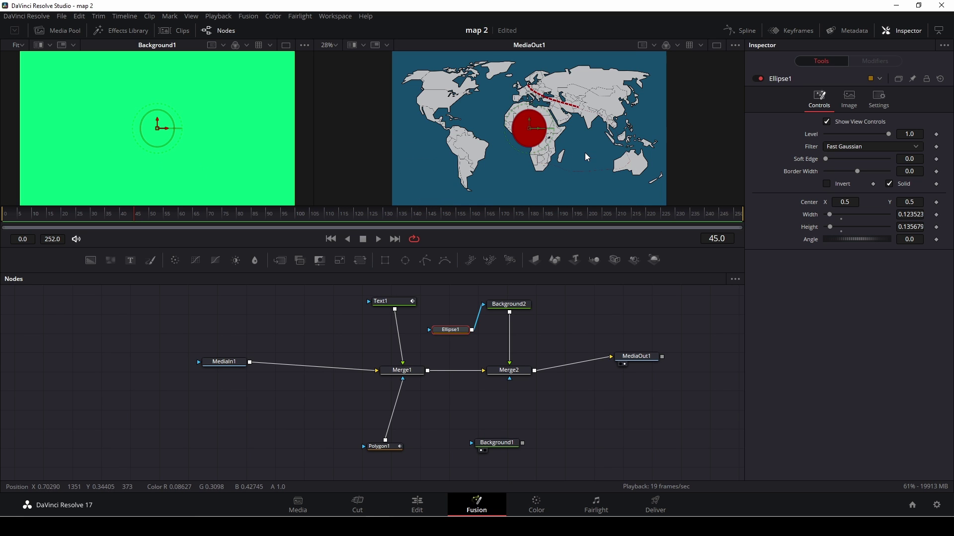
{"action": "scroll", "coordinate": [585, 153], "scroll_direction": "up", "scroll_amount": 2}
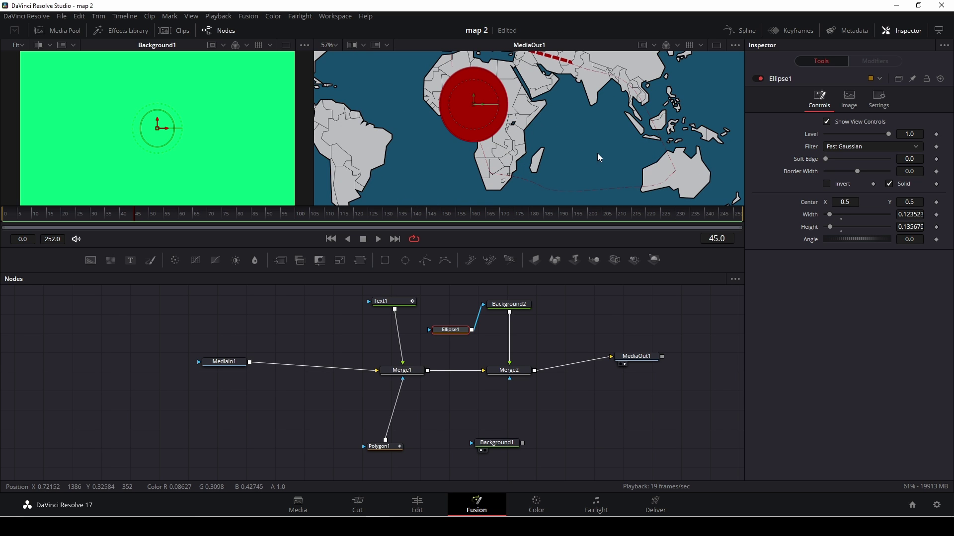
{"action": "scroll", "coordinate": [597, 150], "scroll_direction": "up", "scroll_amount": 3}
{"action": "left_click_drag", "start_coordinate": [475, 166], "coordinate": [578, 127]}
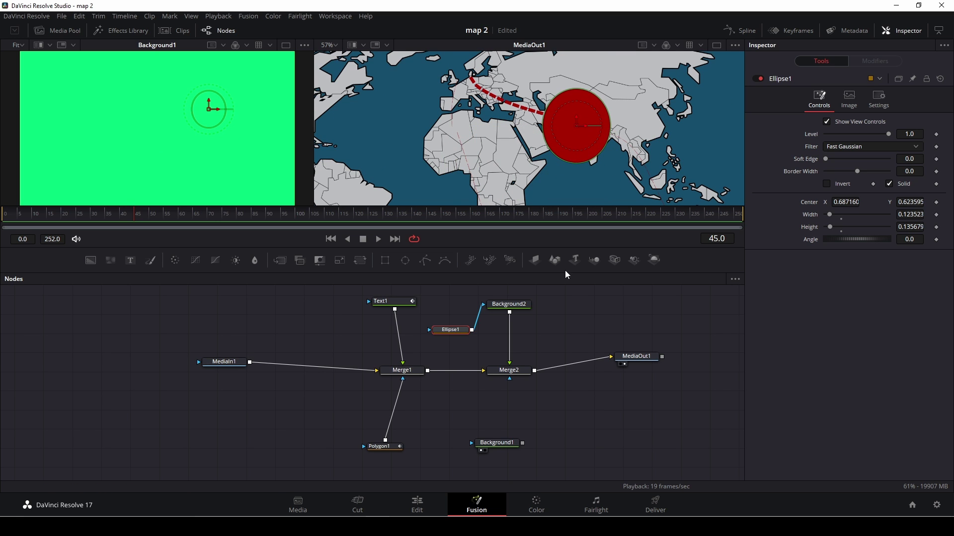
{"action": "mouse_move", "coordinate": [595, 97]}
{"action": "left_mouse_down"}
{"action": "mouse_move", "coordinate": [578, 133]}
{"action": "mouse_move", "coordinate": [577, 122]}
{"action": "left_mouse_up"}
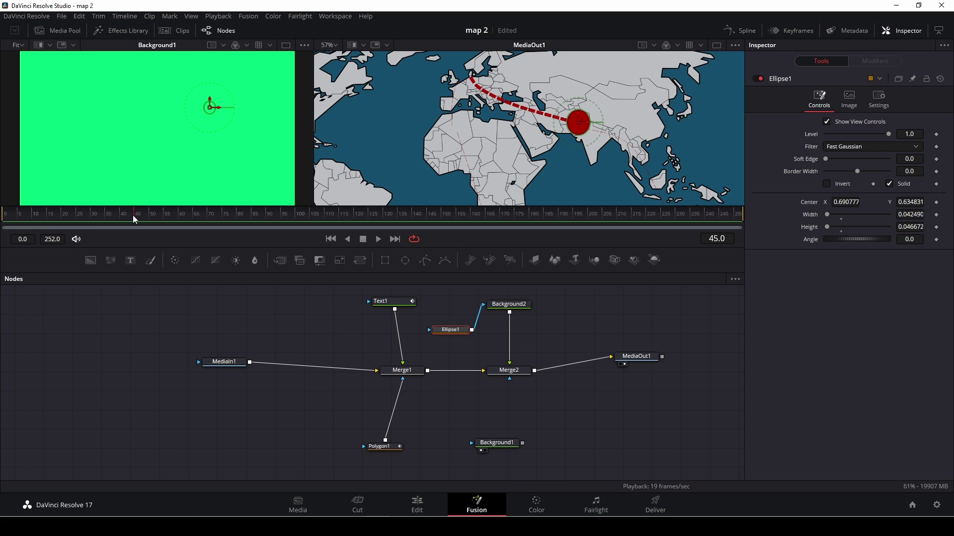
{"action": "mouse_move", "coordinate": [133, 215]}
{"action": "left_mouse_down"}
{"action": "mouse_move", "coordinate": [49, 215]}
{"action": "mouse_move", "coordinate": [133, 215]}
{"action": "left_mouse_up"}
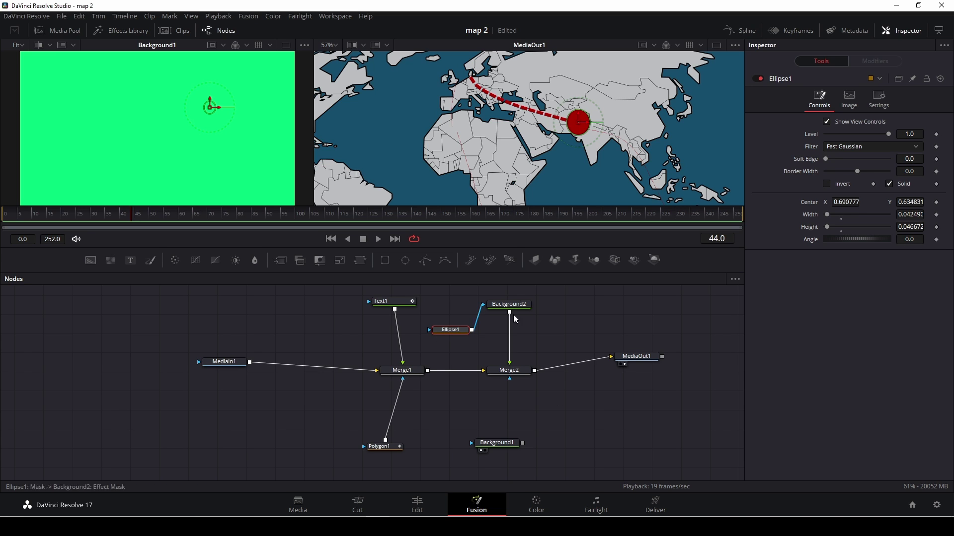
- Keyframe Ellipse1 Width and Height at frame 44, set both to 0 at frame 41, and play
{"action": "left_click", "coordinate": [936, 214]}
{"action": "left_click", "coordinate": [936, 227]}
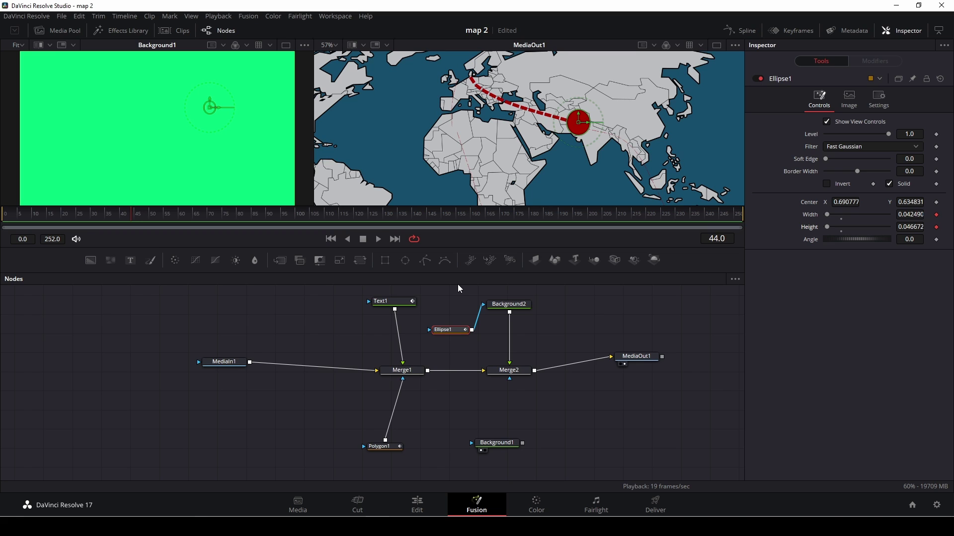
{"action": "key", "text": "Left"}
{"action": "key", "text": "Left"}
{"action": "key", "text": "Left"}
{"action": "left_click_drag", "start_coordinate": [828, 216], "coordinate": [818, 230]}
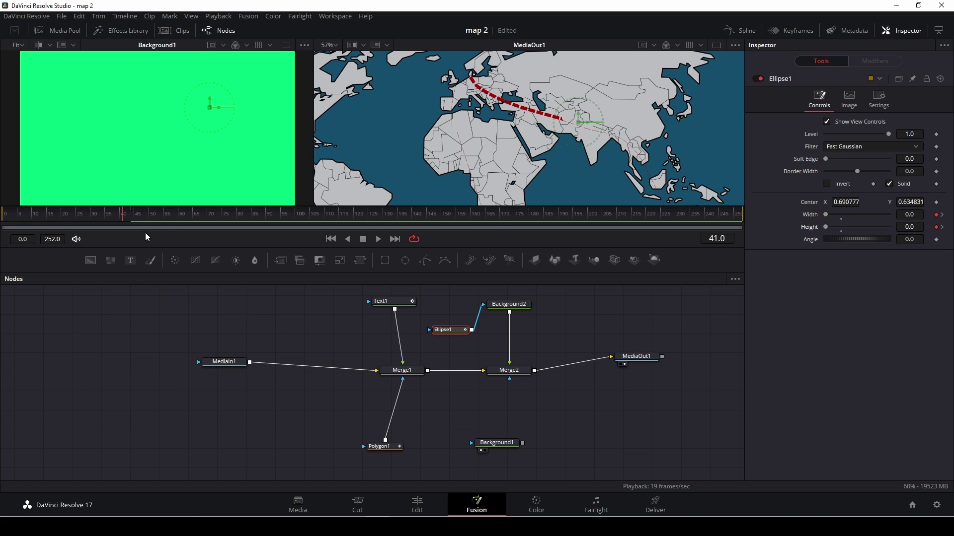
{"action": "key", "text": "space"}
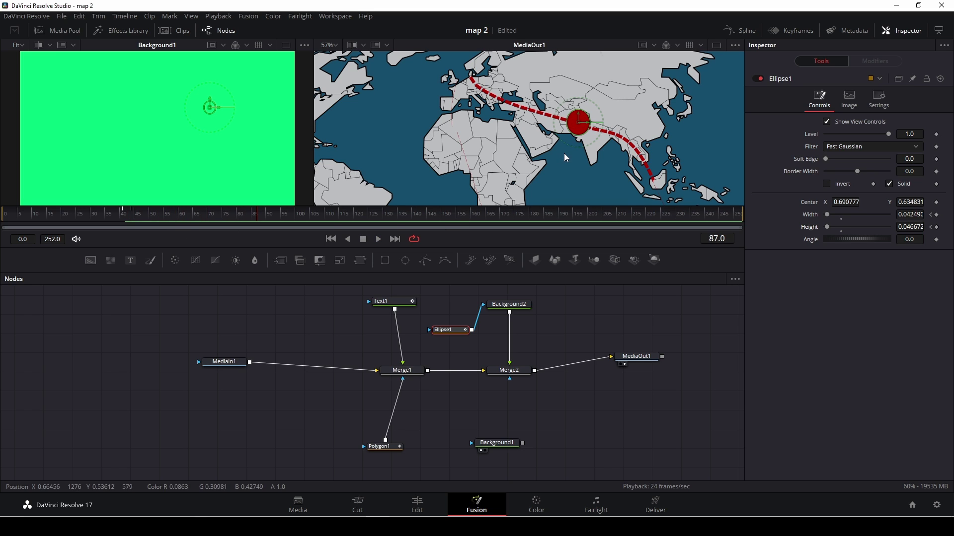
{"action": "scroll", "coordinate": [565, 153], "scroll_direction": "down", "scroll_amount": 2}
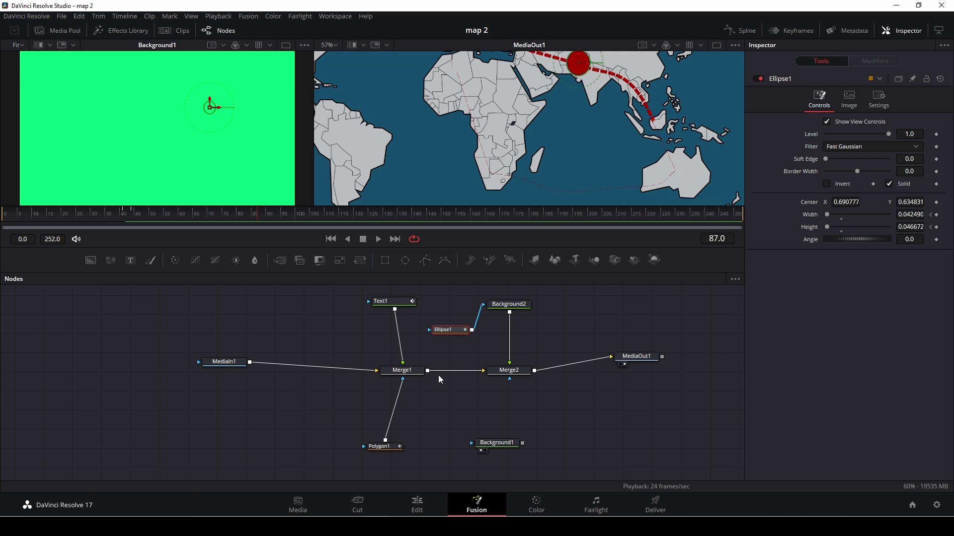
- Set Polygon1's Border Width to about 0.044 in the Inspector
{"action": "left_click", "coordinate": [381, 447]}
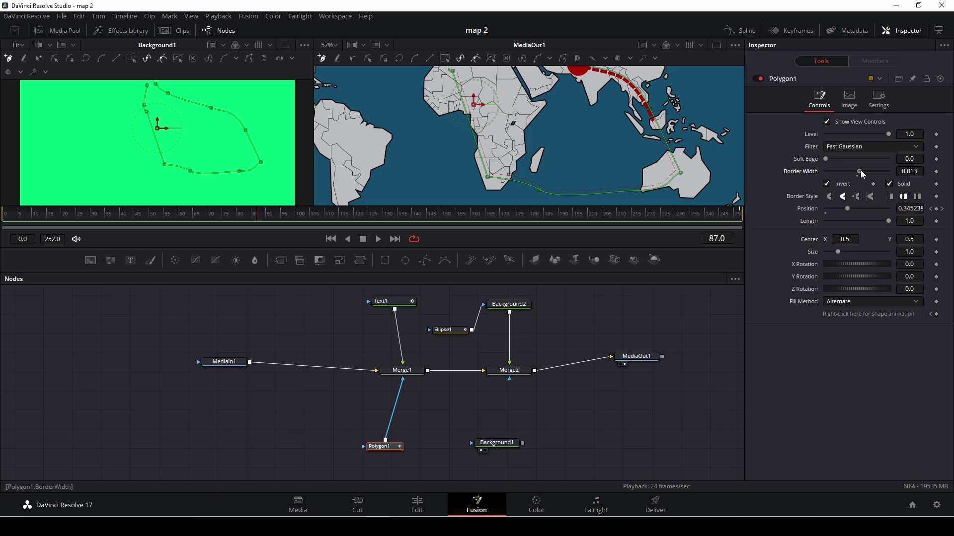
{"action": "left_click_drag", "start_coordinate": [861, 170], "coordinate": [864, 175]}
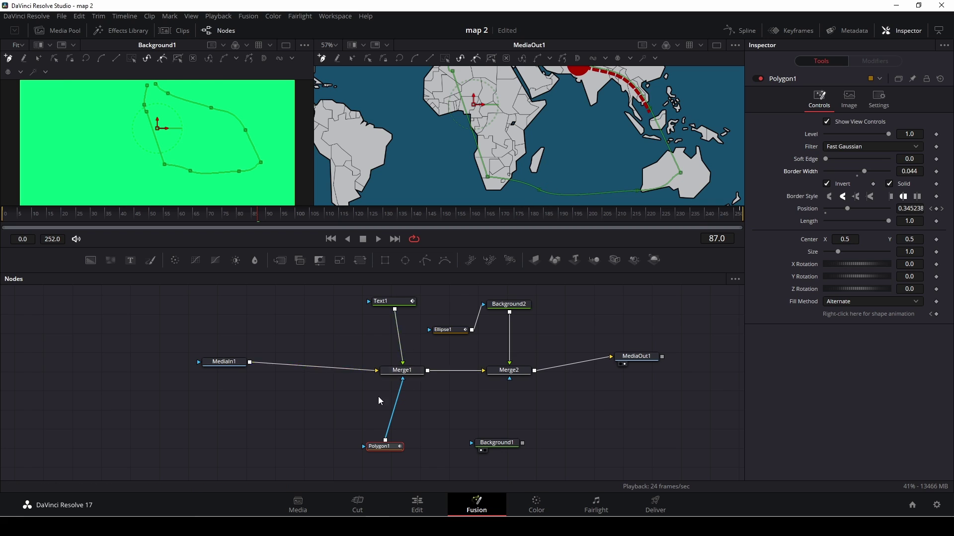